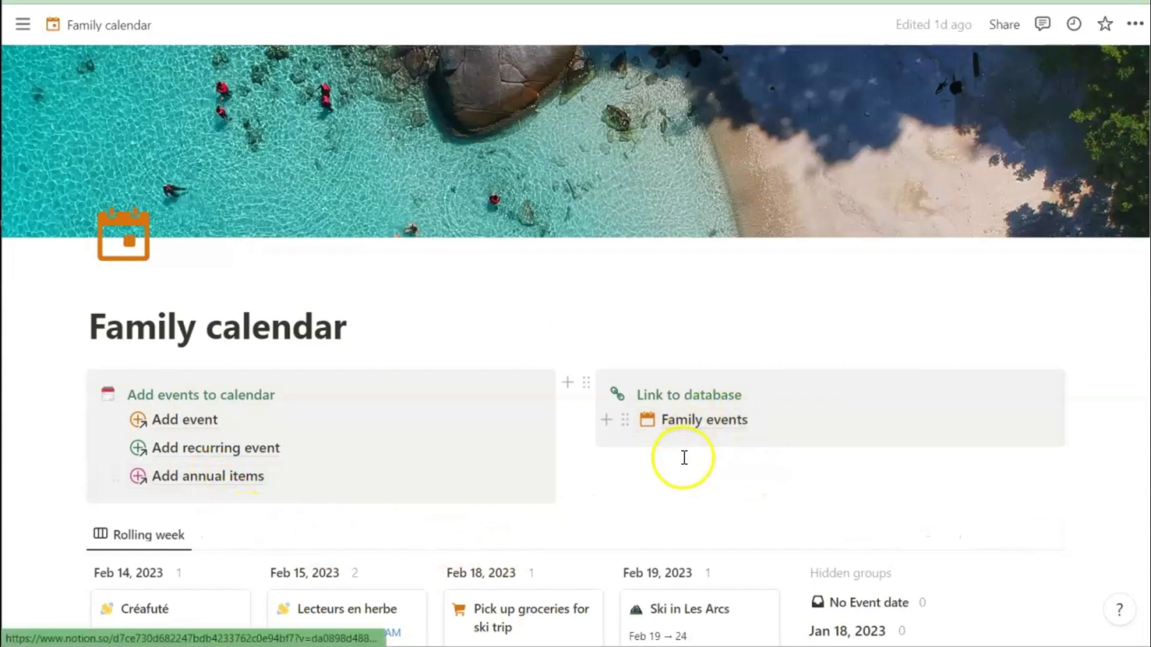
# Review the rolling week board and the February 2023 full calendar on the Family calendar page.
pyautogui.scroll(-3, 684, 457)
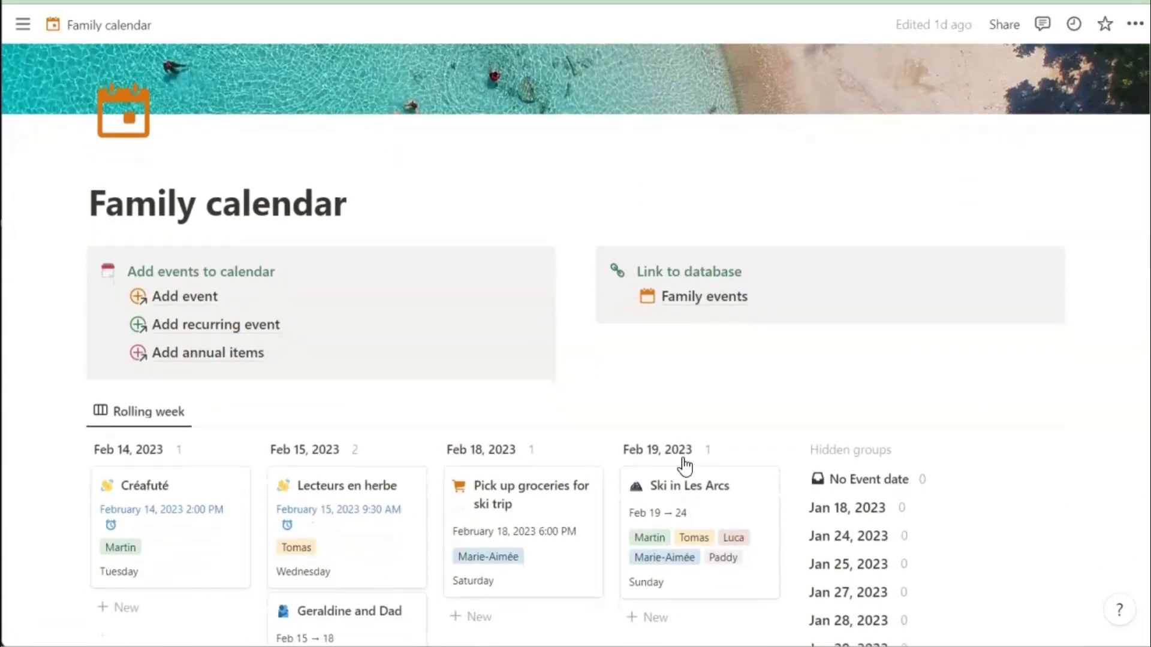
pyautogui.scroll(-3, 685, 466)
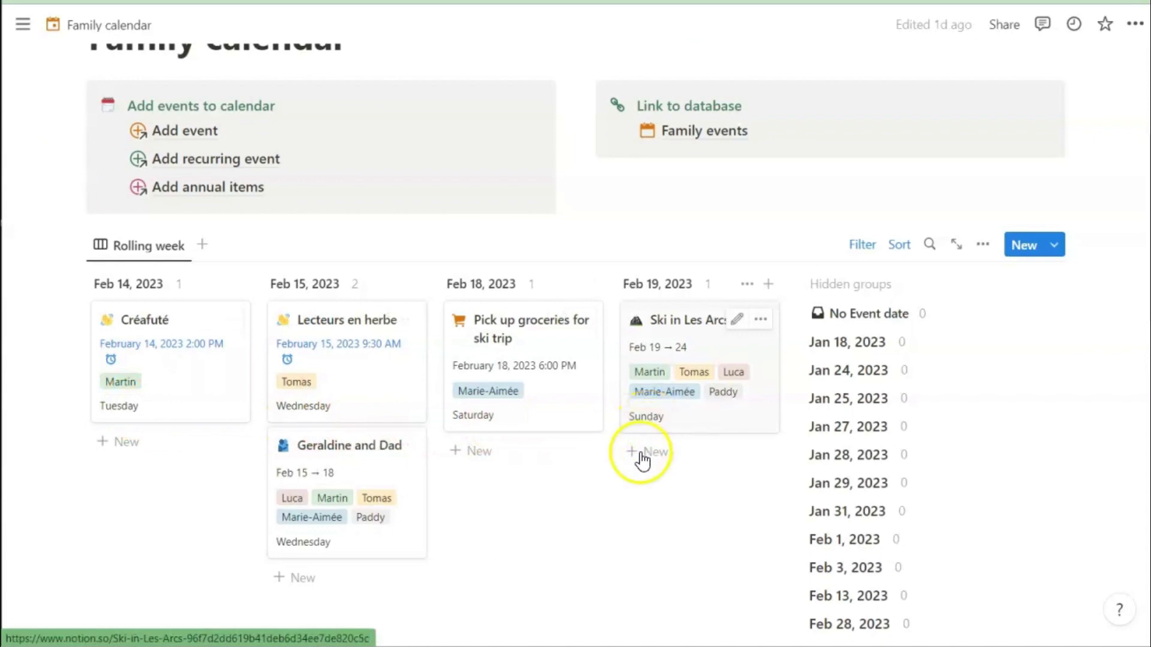
pyautogui.scroll(-10, 624, 505)
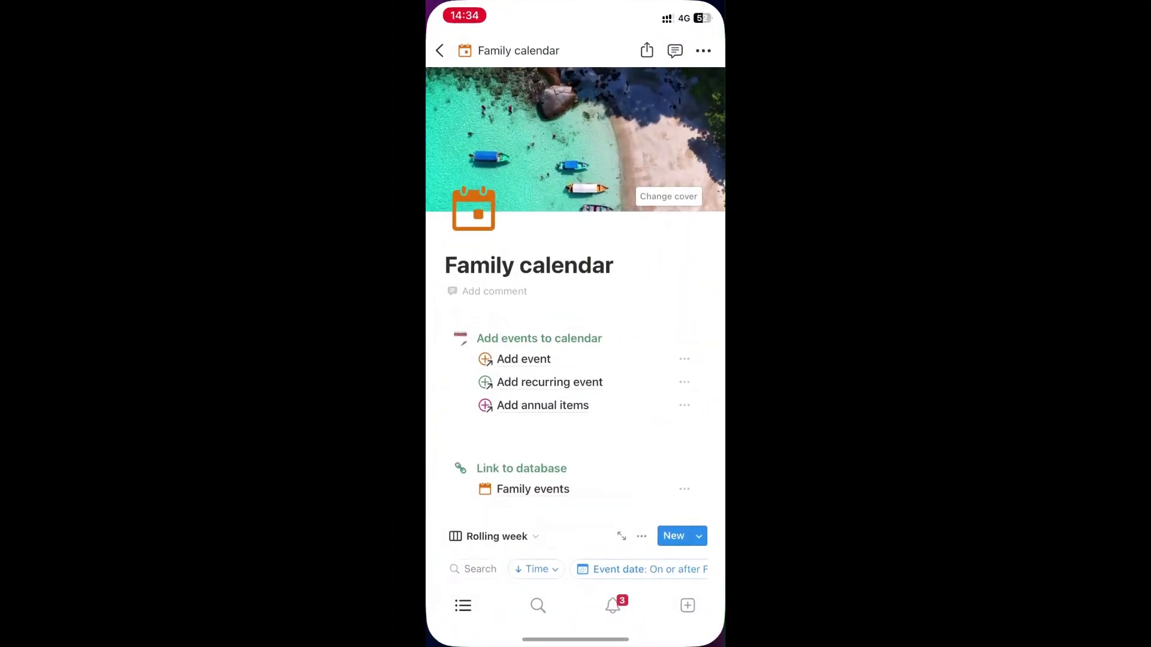
pyautogui.scroll(-15, 575, 323)
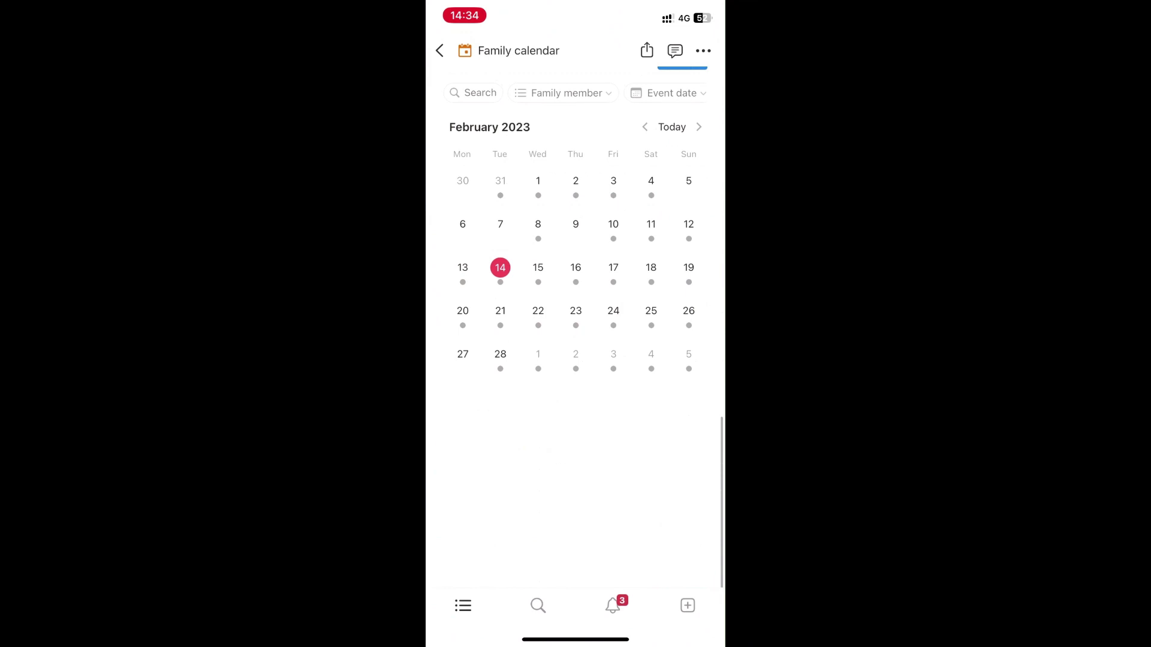
pyautogui.click(538, 267)
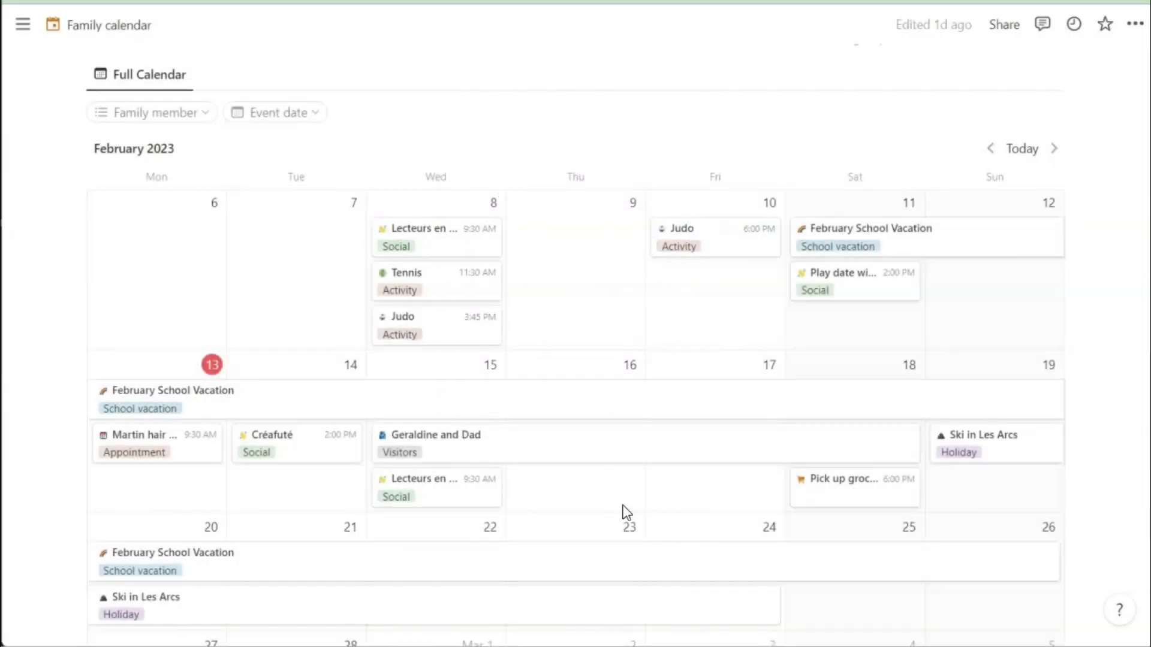
pyautogui.scroll(15, 625, 513)
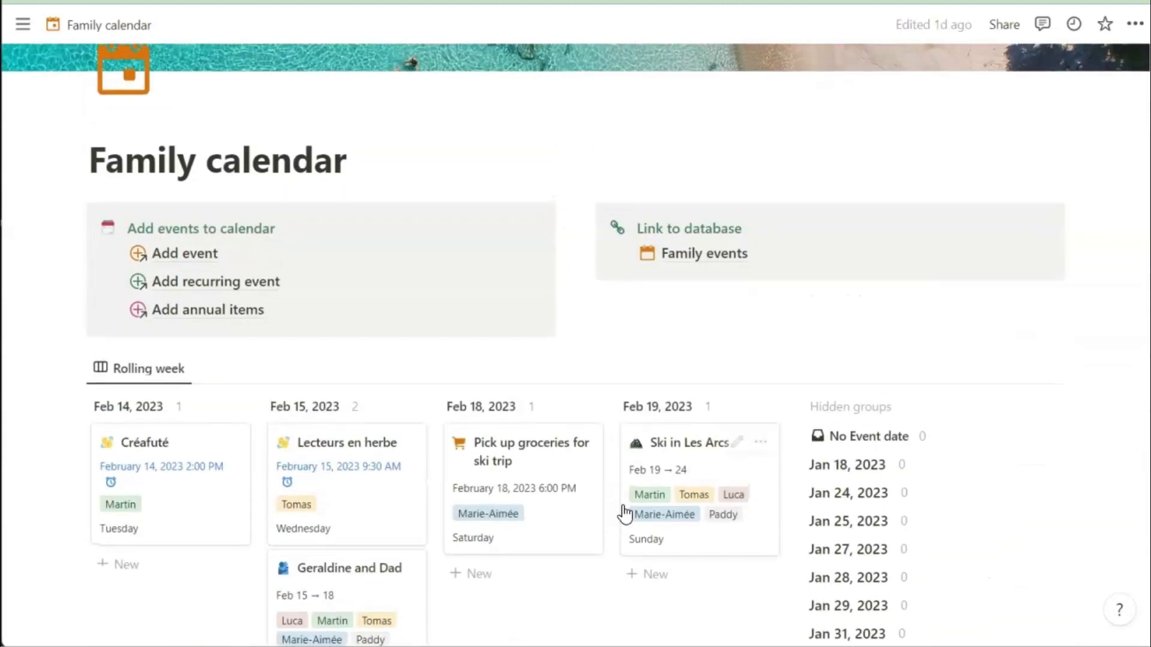
# Open the Family events database and check the event type options available for the first Tennis event.
pyautogui.click(676, 257)
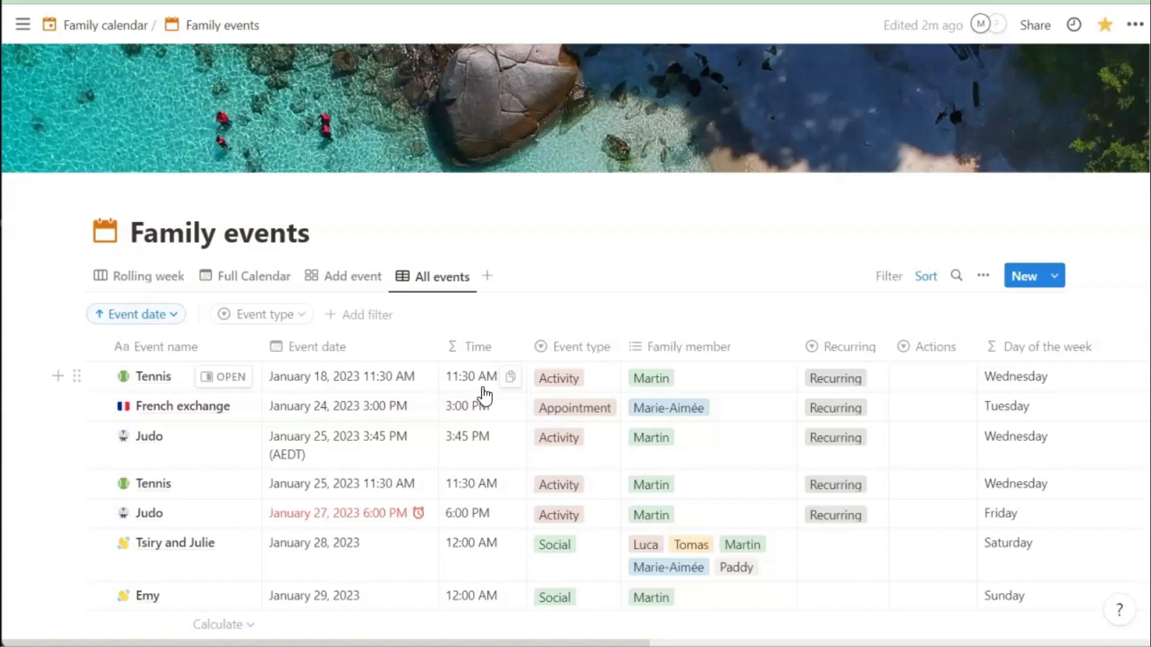
pyautogui.click(595, 384)
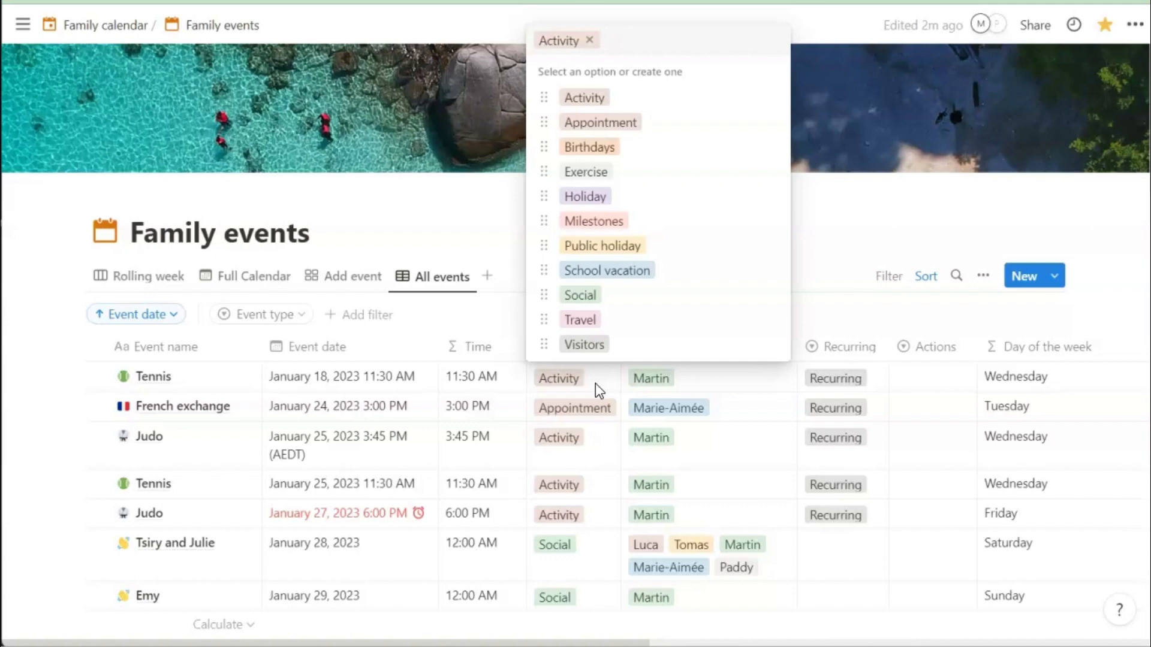
pyautogui.click(814, 296)
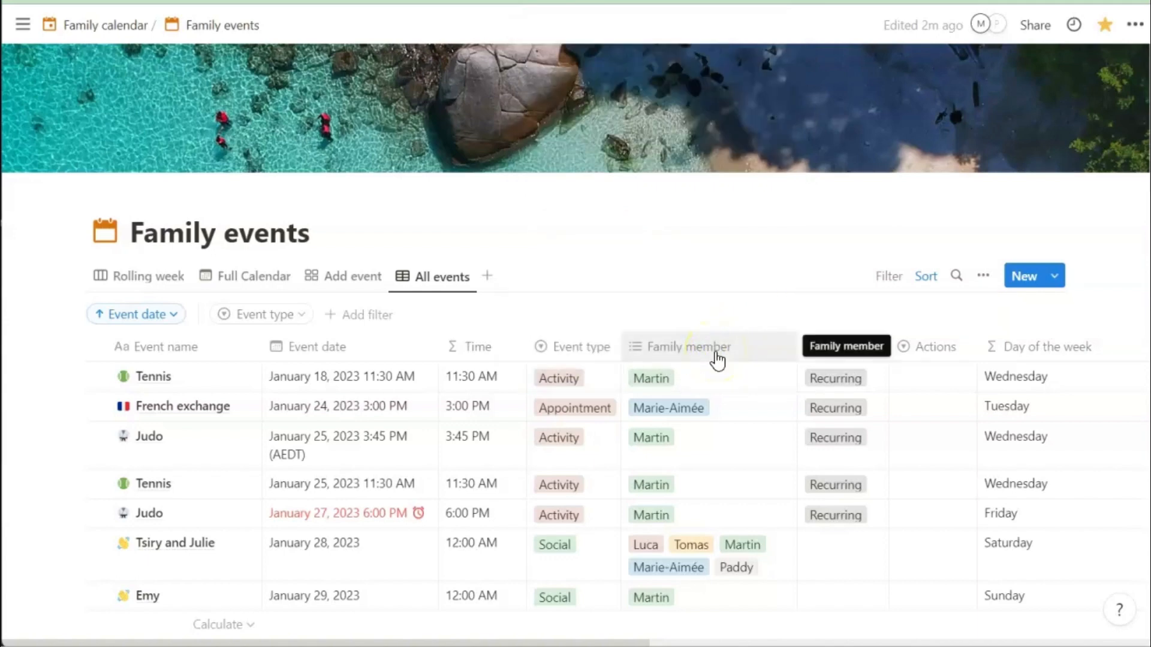
pyautogui.click(712, 311)
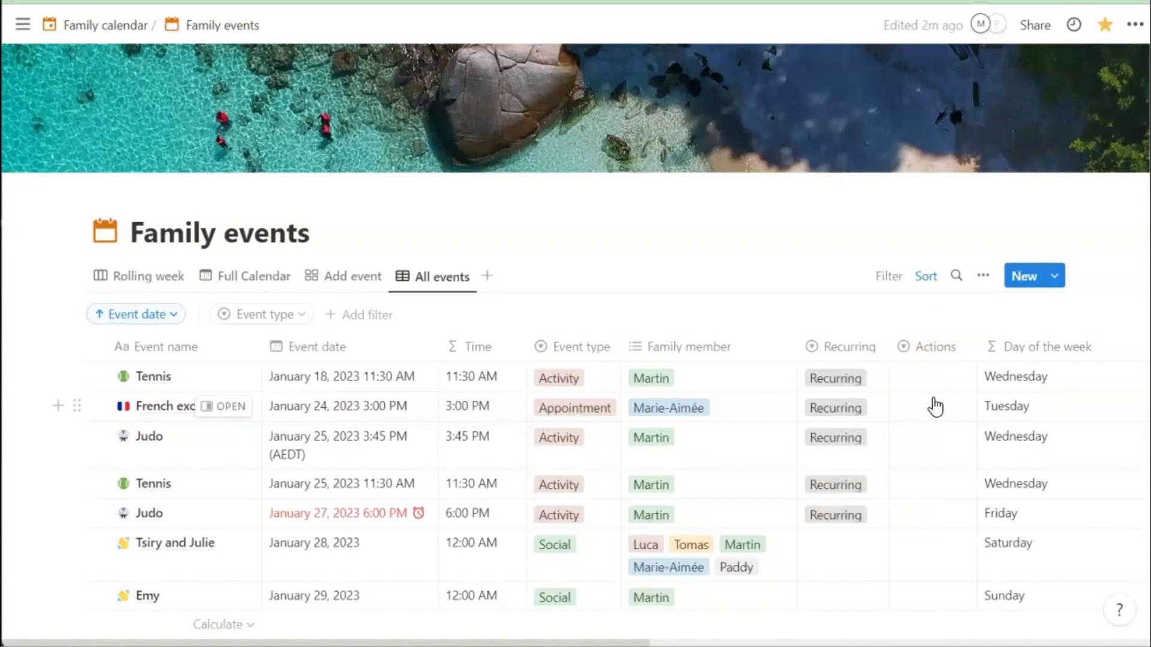
# Examine the All events table down to its last rows, including the Actions column, and across to the relation columns.
pyautogui.scroll(-15, 935, 406)
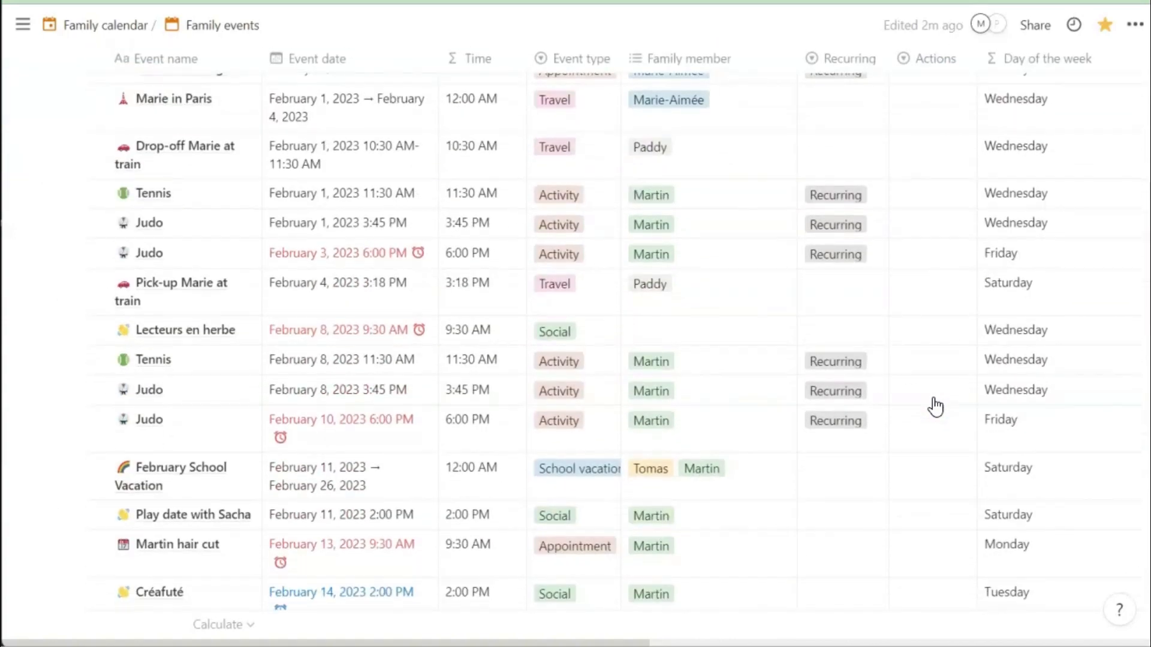
pyautogui.scroll(-3, 935, 406)
pyautogui.scroll(-10, 935, 406)
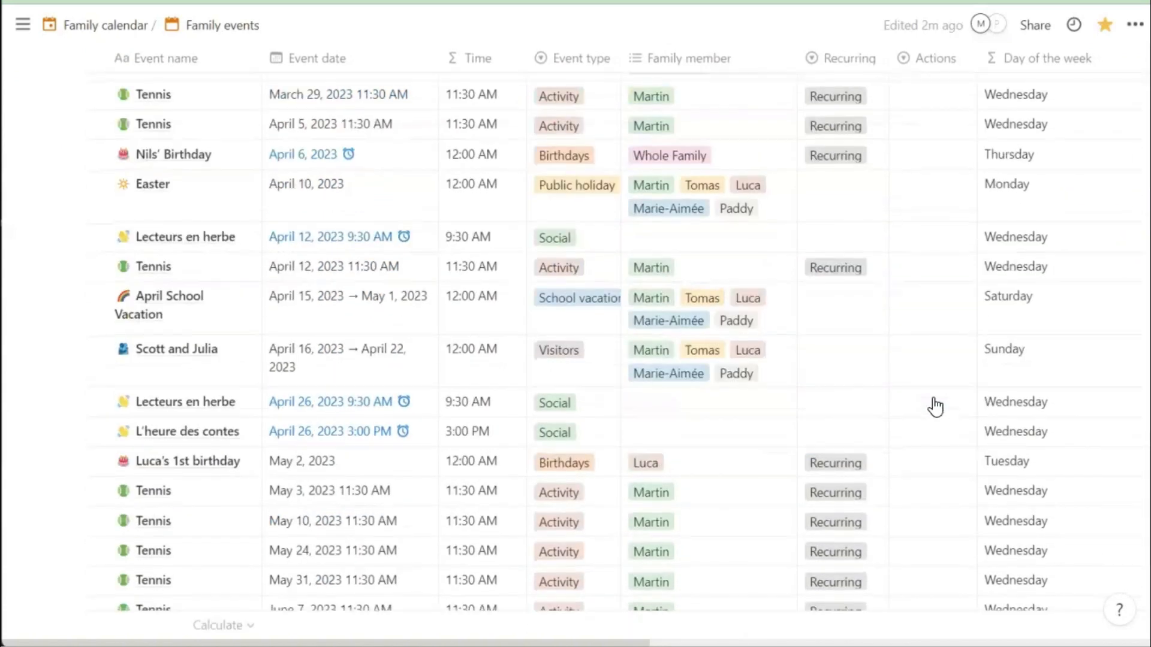
pyautogui.scroll(-15, 935, 406)
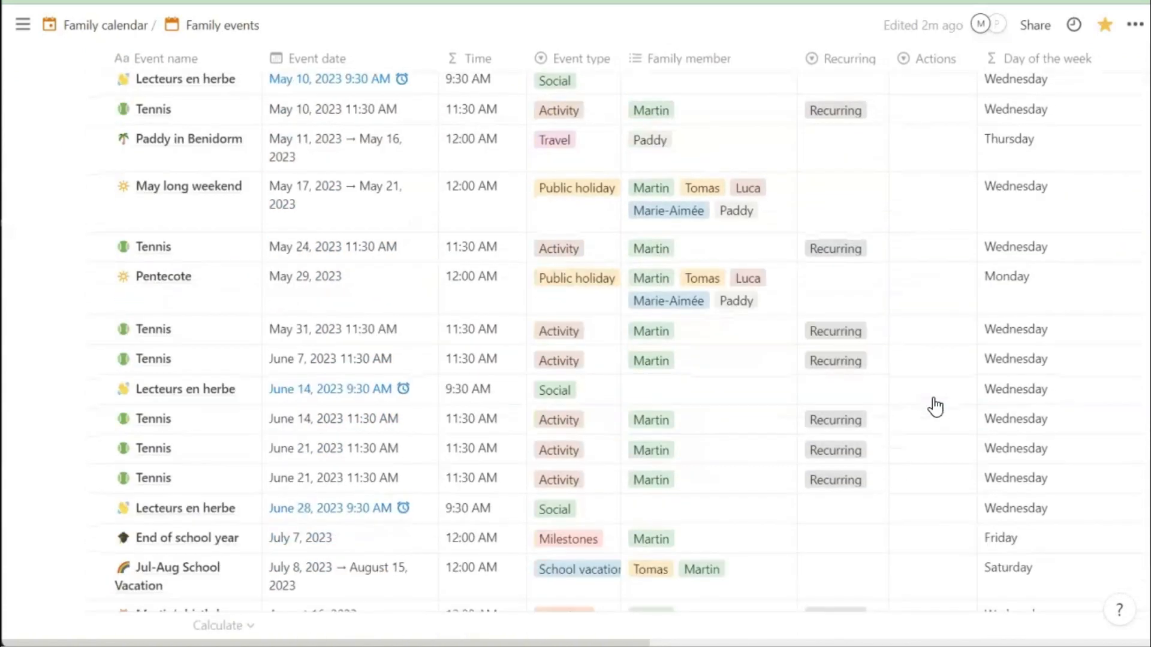
pyautogui.click(878, 434)
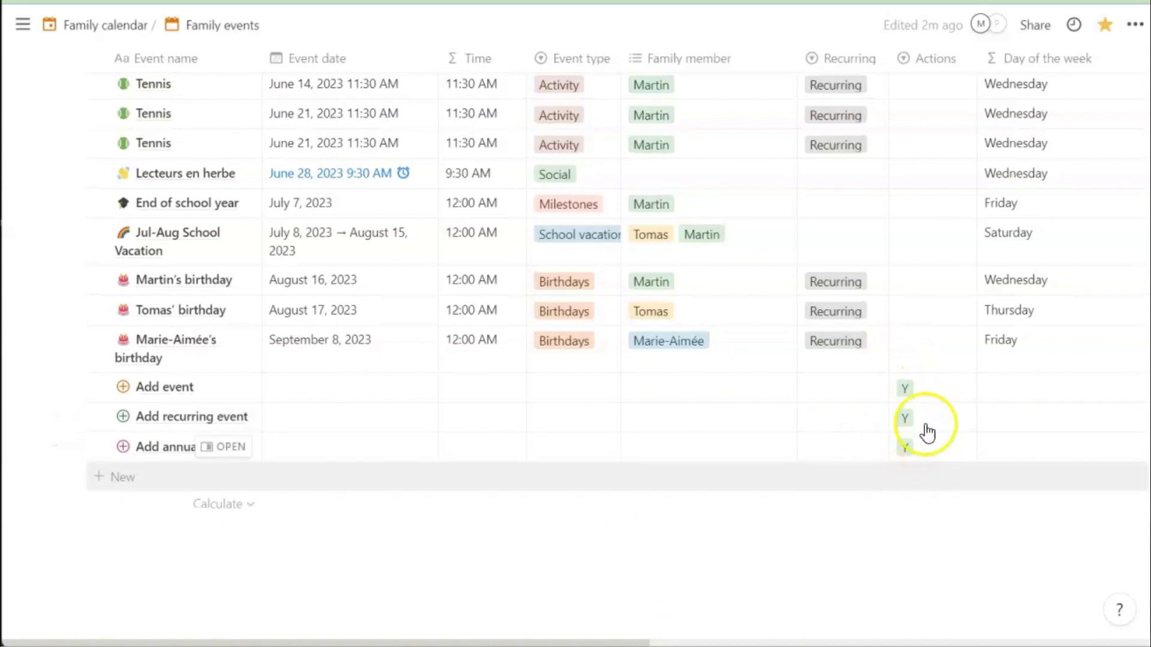
pyautogui.hscroll(1, 1029, 322)
pyautogui.hscroll(5, 1030, 322)
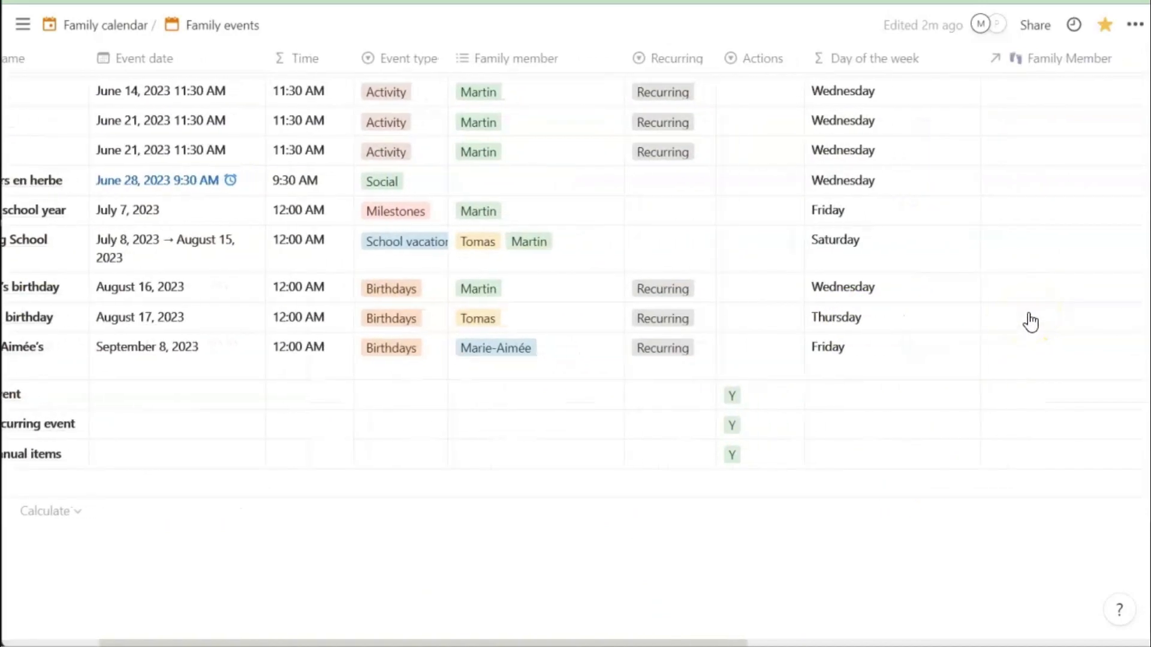
pyautogui.scroll(15, 1029, 322)
pyautogui.scroll(20, 1030, 322)
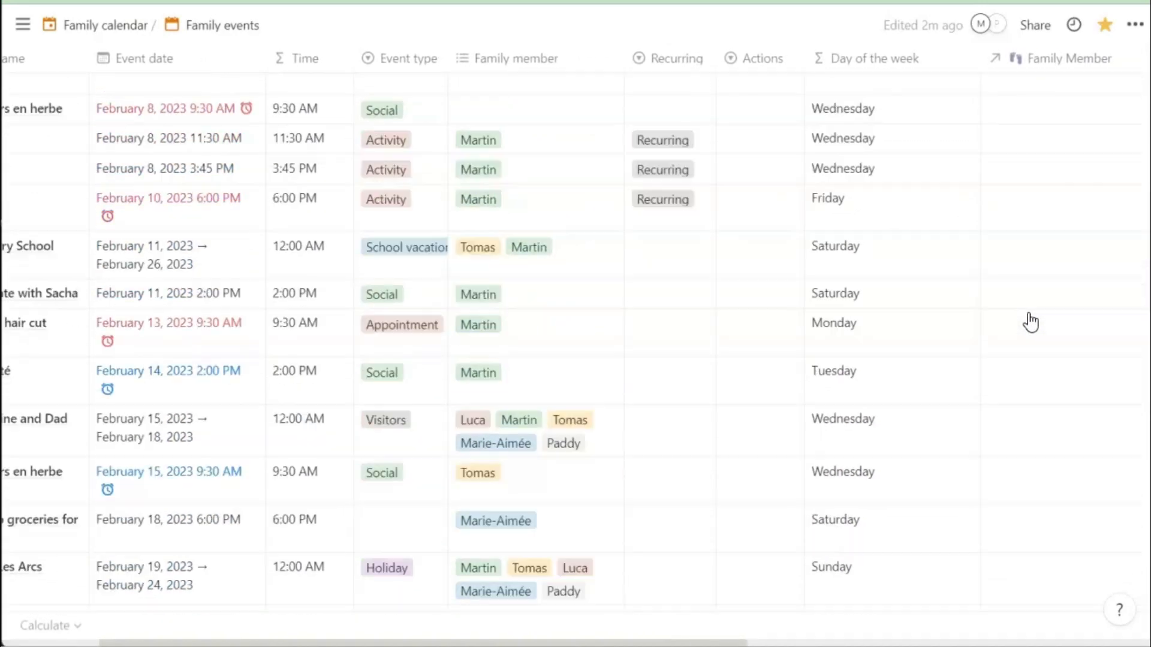
pyautogui.hscroll(8, 1030, 313)
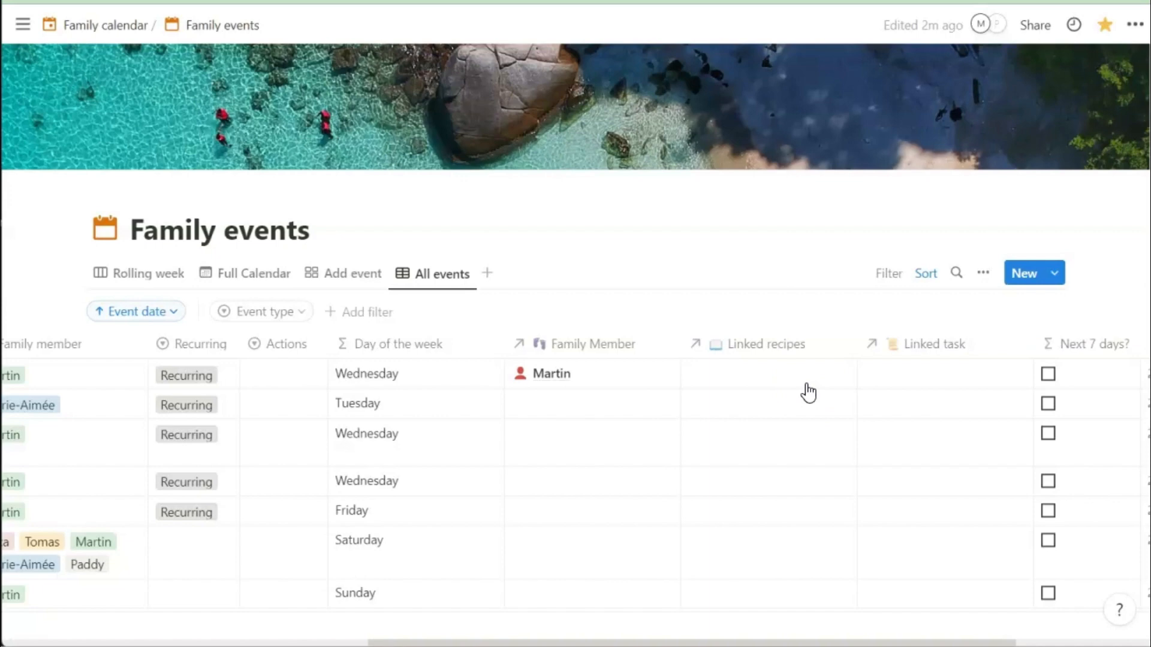
# Browse the recipes and family tasks that can be linked to the first event, and view the table's remaining columns.
pyautogui.click(762, 362)
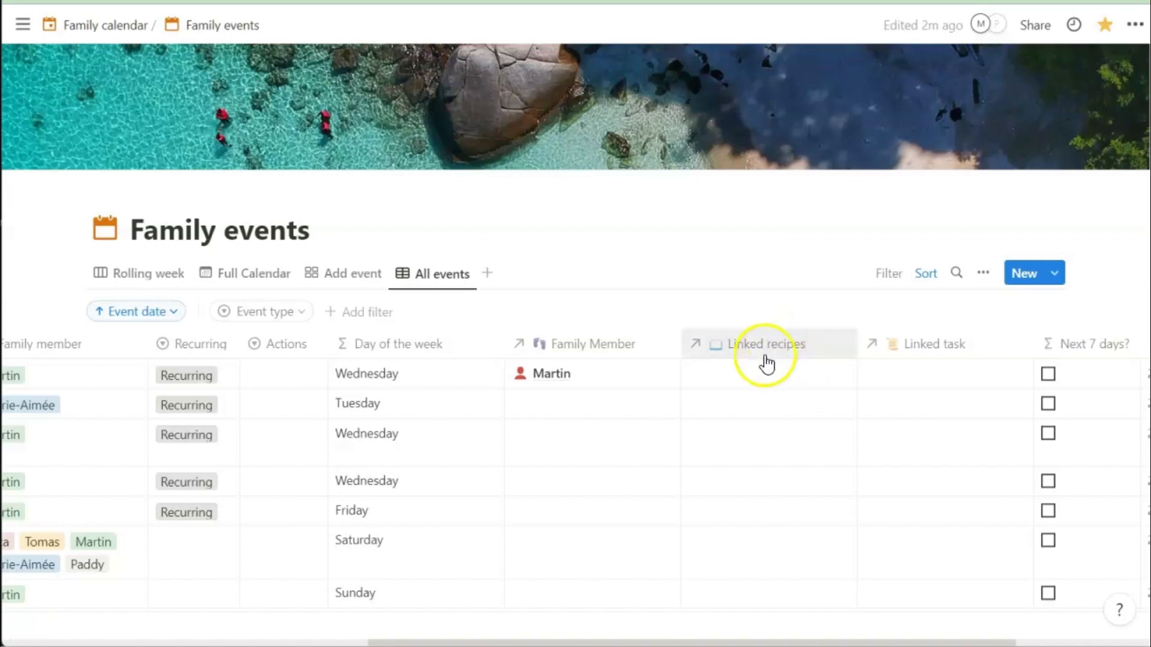
pyautogui.click(743, 383)
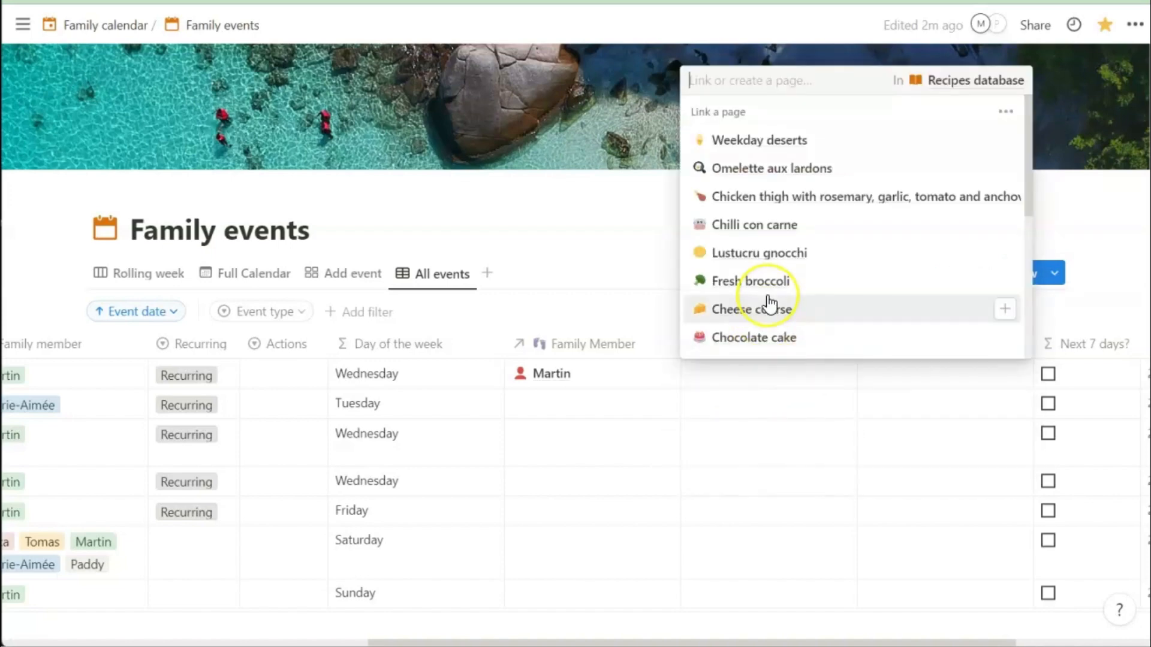
pyautogui.scroll(-3, 766, 303)
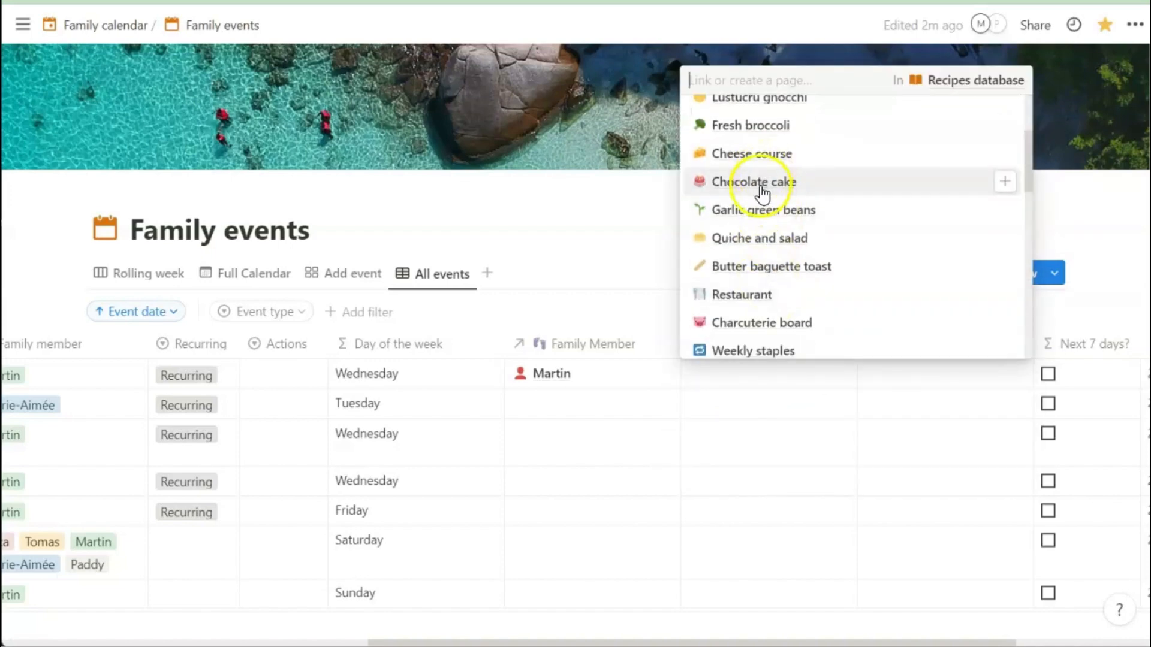
pyautogui.click(904, 380)
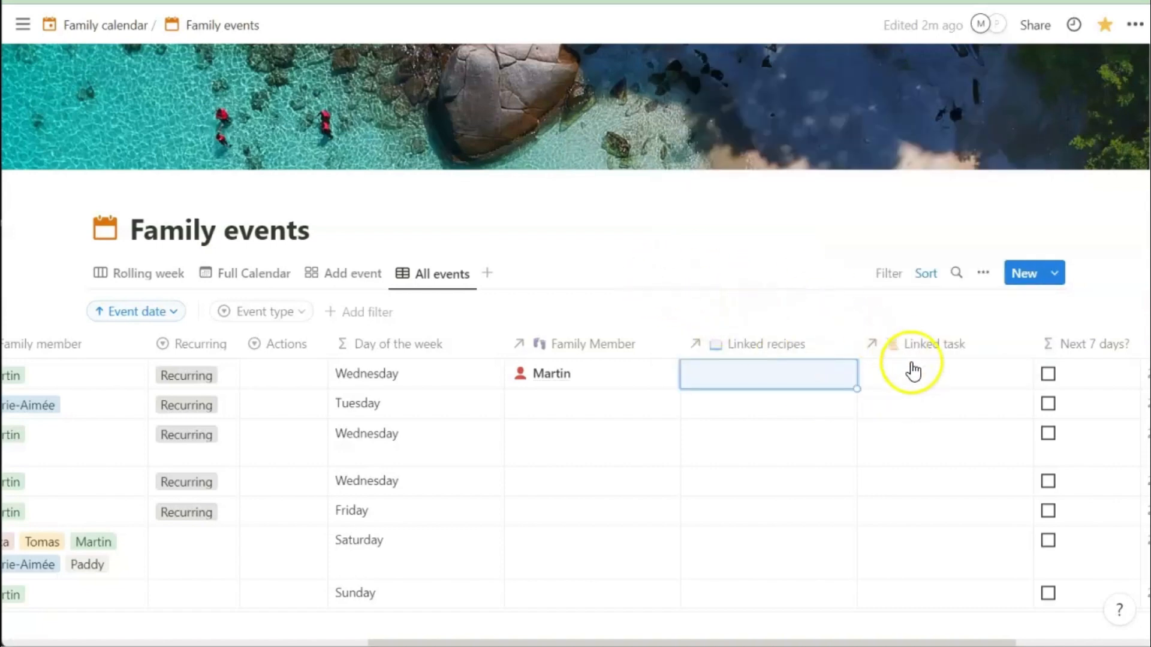
pyautogui.click(929, 381)
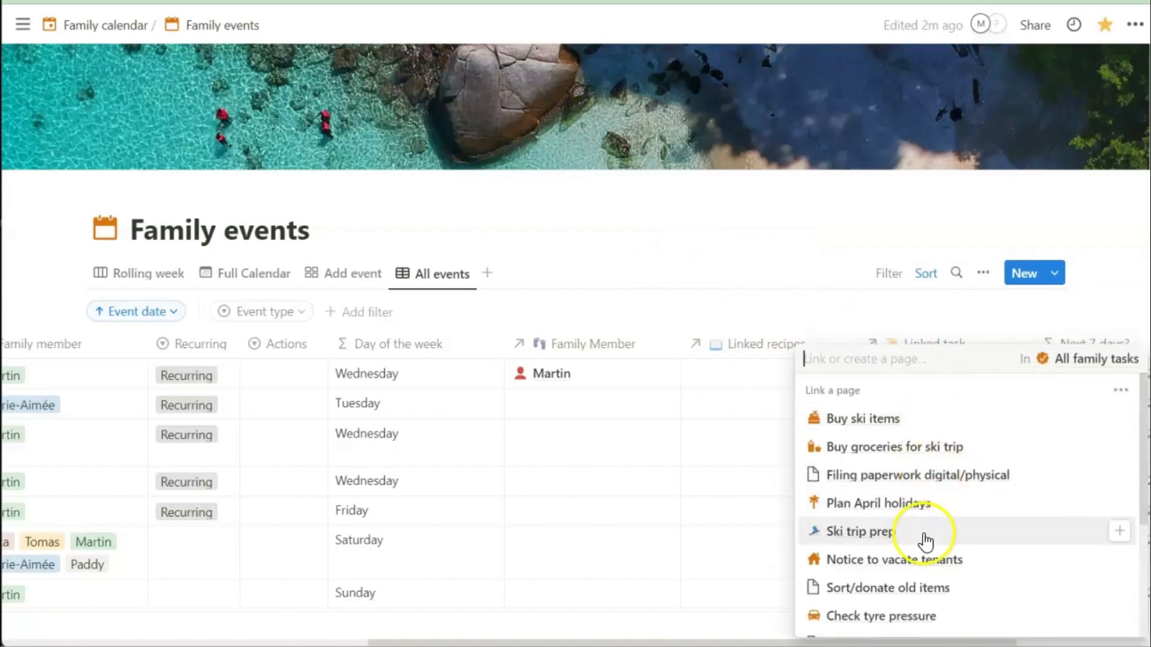
pyautogui.click(830, 242)
pyautogui.click(825, 245)
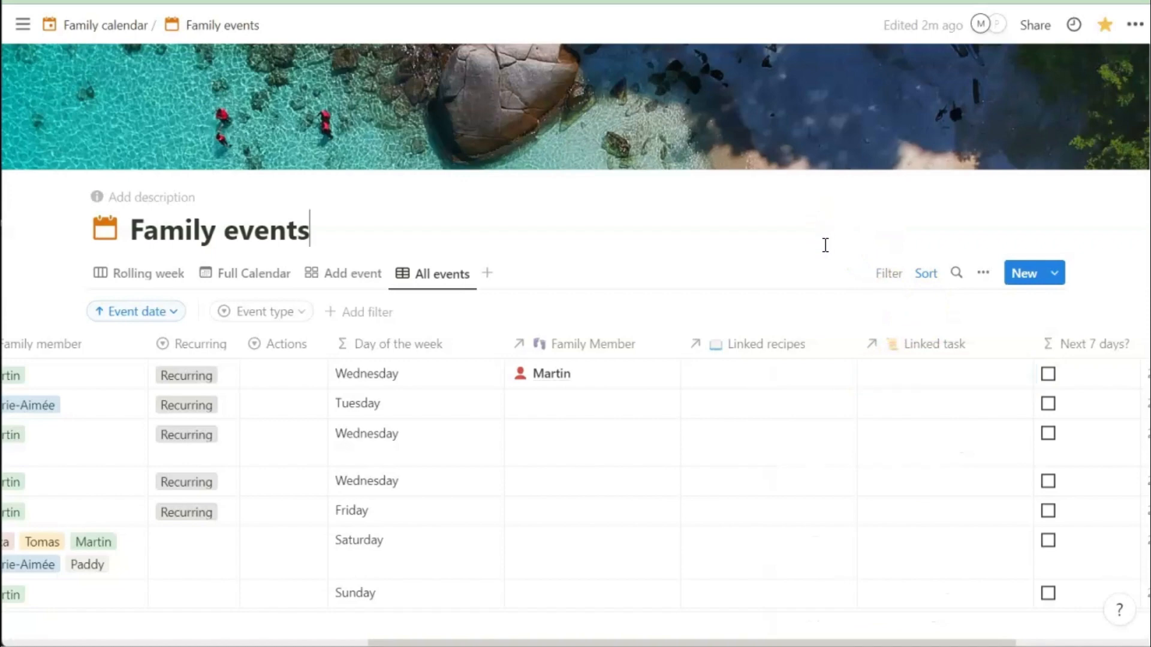
pyautogui.hscroll(3, 825, 244)
pyautogui.hscroll(1, 865, 312)
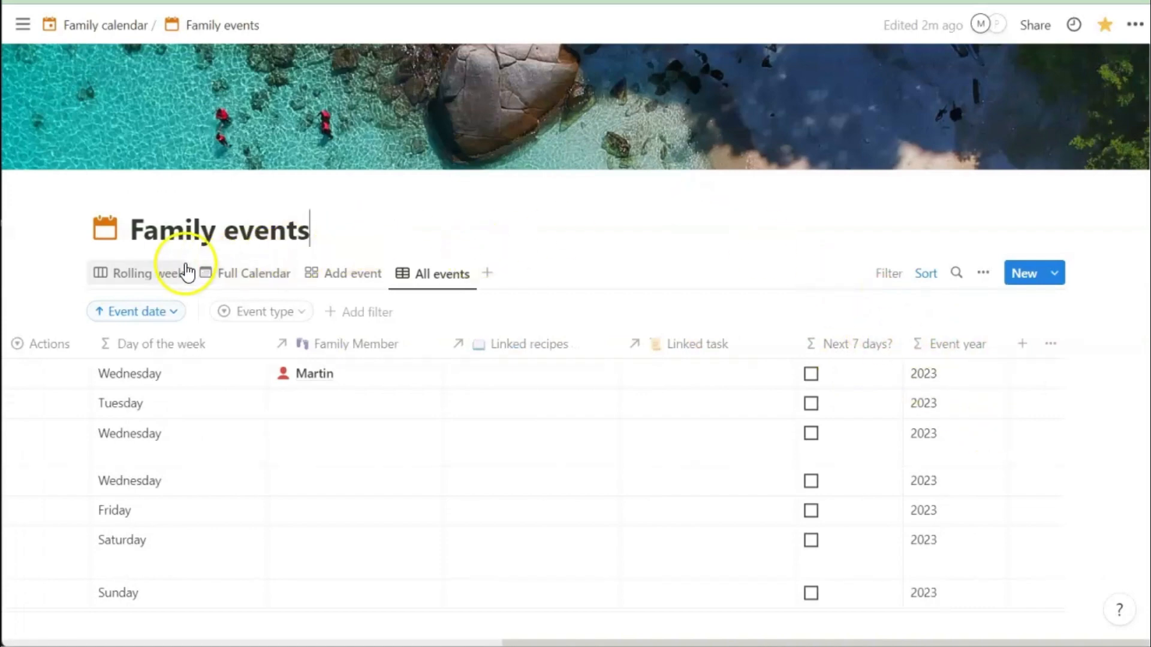
# Switch the Family events database to the Rolling week view and review the upcoming events.
pyautogui.click(136, 276)
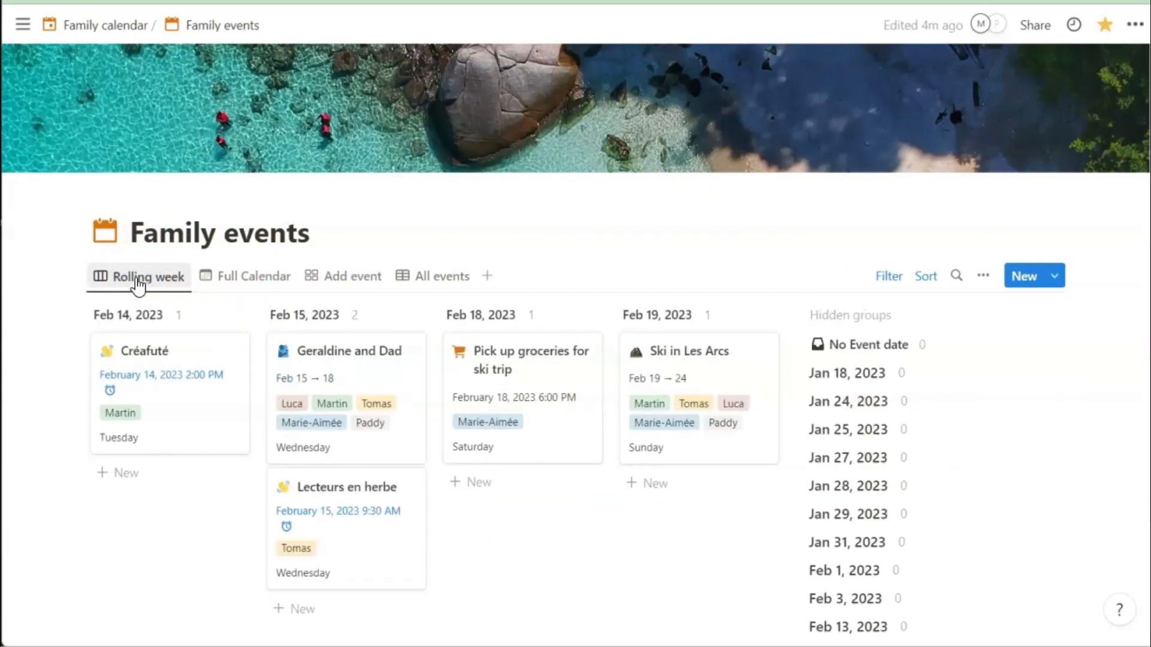
pyautogui.scroll(-3, 173, 457)
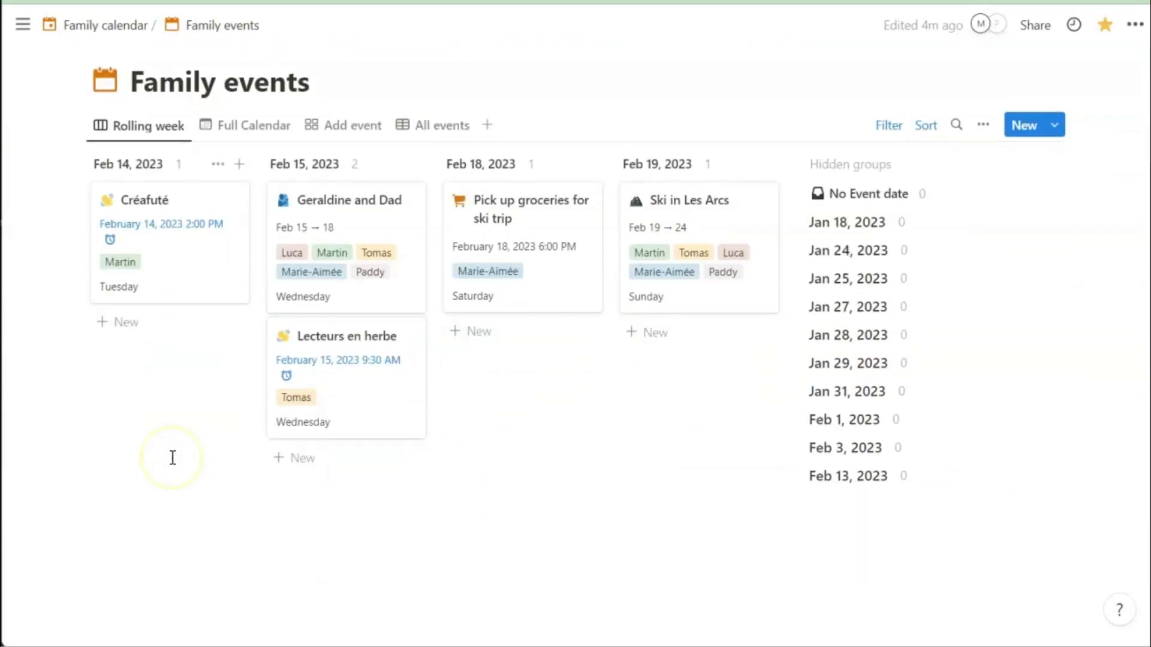
pyautogui.scroll(3, 172, 458)
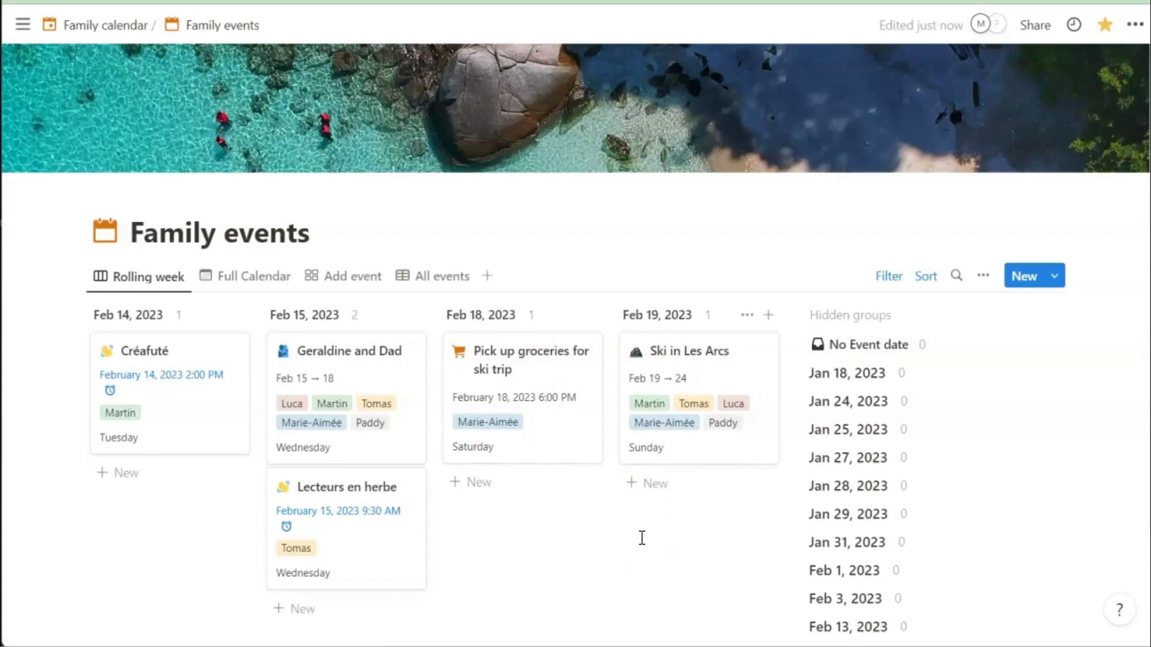
# Switch to the Full Calendar view and look through the events from February to May 2023.
pyautogui.click(246, 277)
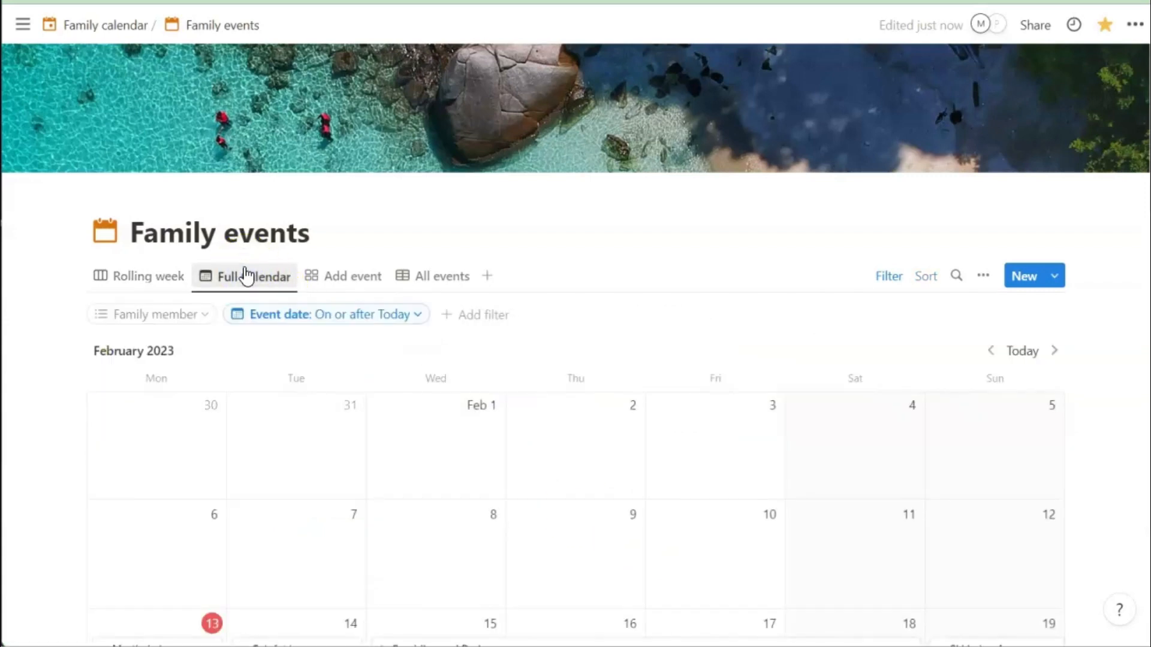
pyautogui.scroll(-5, 464, 429)
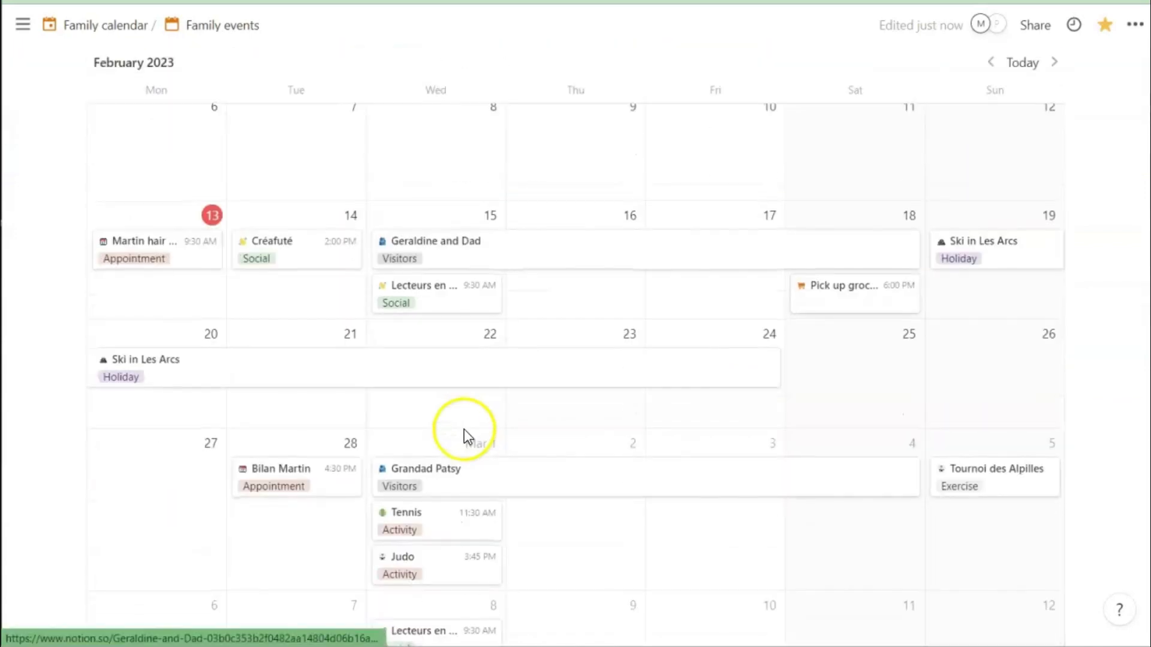
pyautogui.scroll(-10, 464, 429)
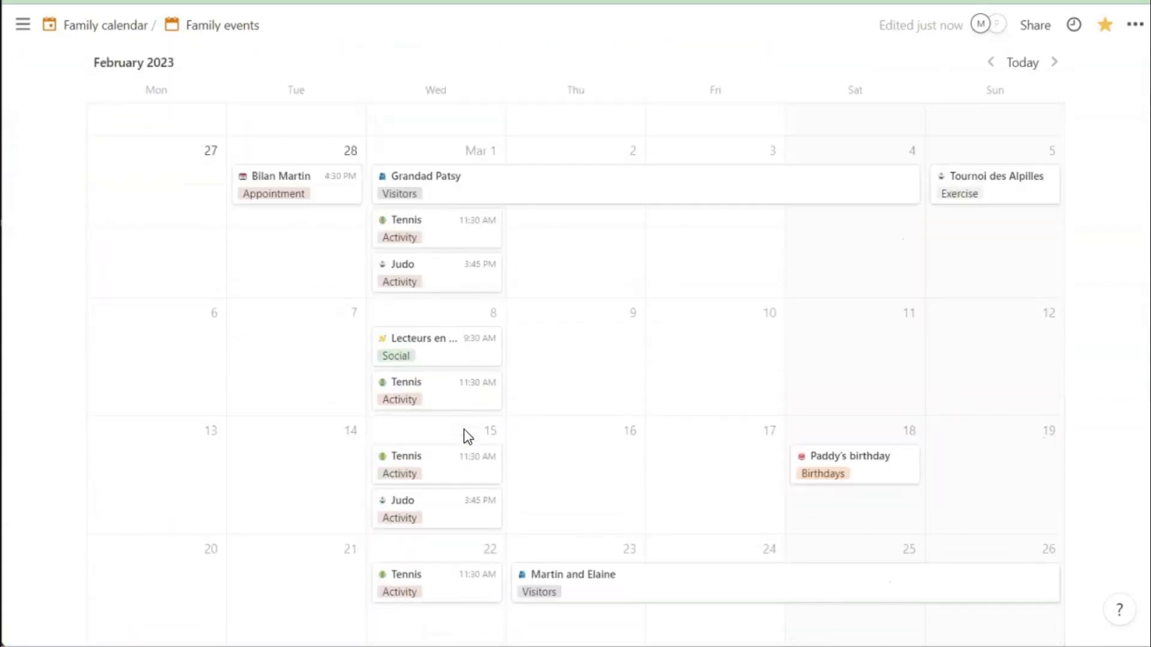
pyautogui.scroll(-6, 467, 435)
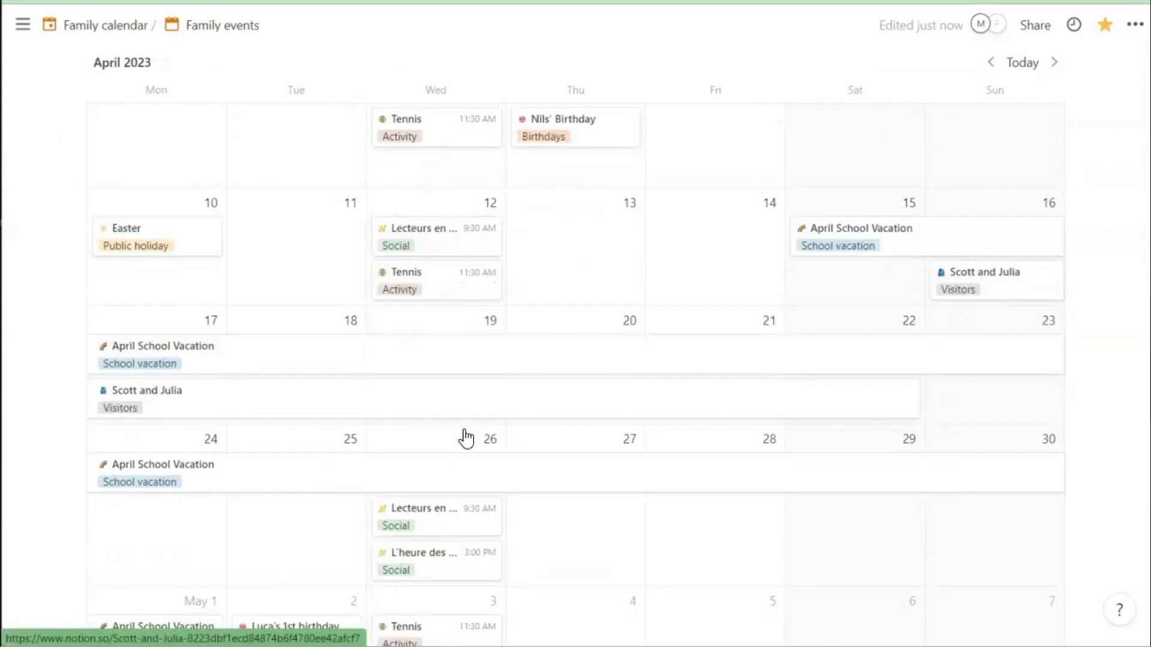
pyautogui.scroll(-8, 466, 438)
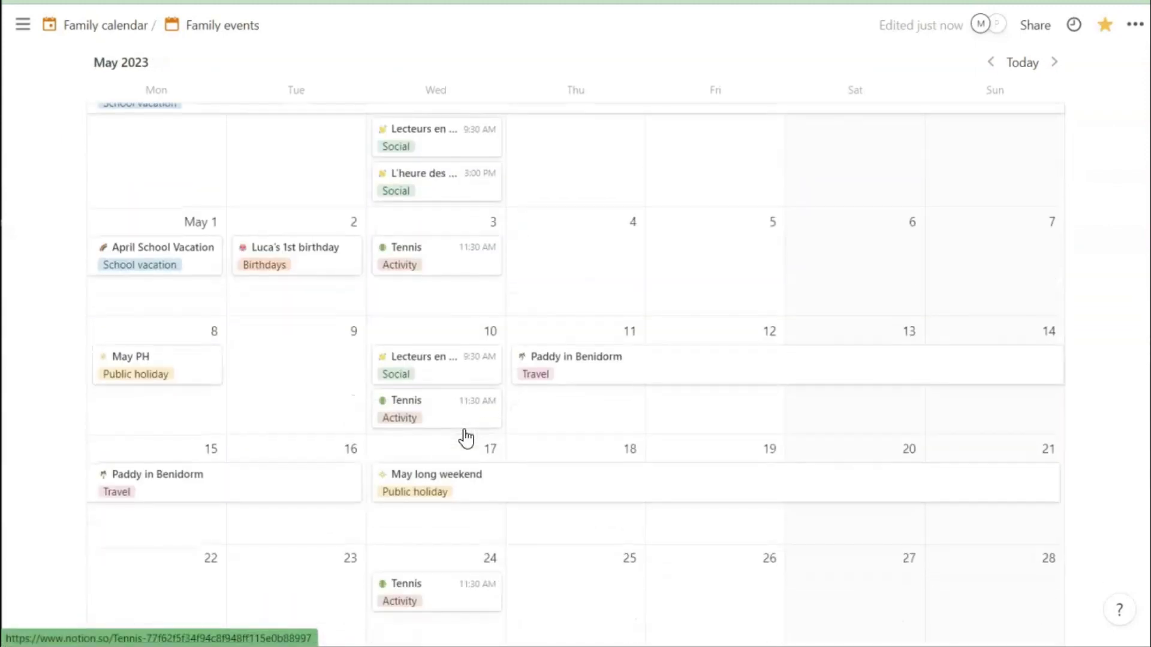
pyautogui.scroll(-2, 466, 438)
pyautogui.scroll(20, 466, 438)
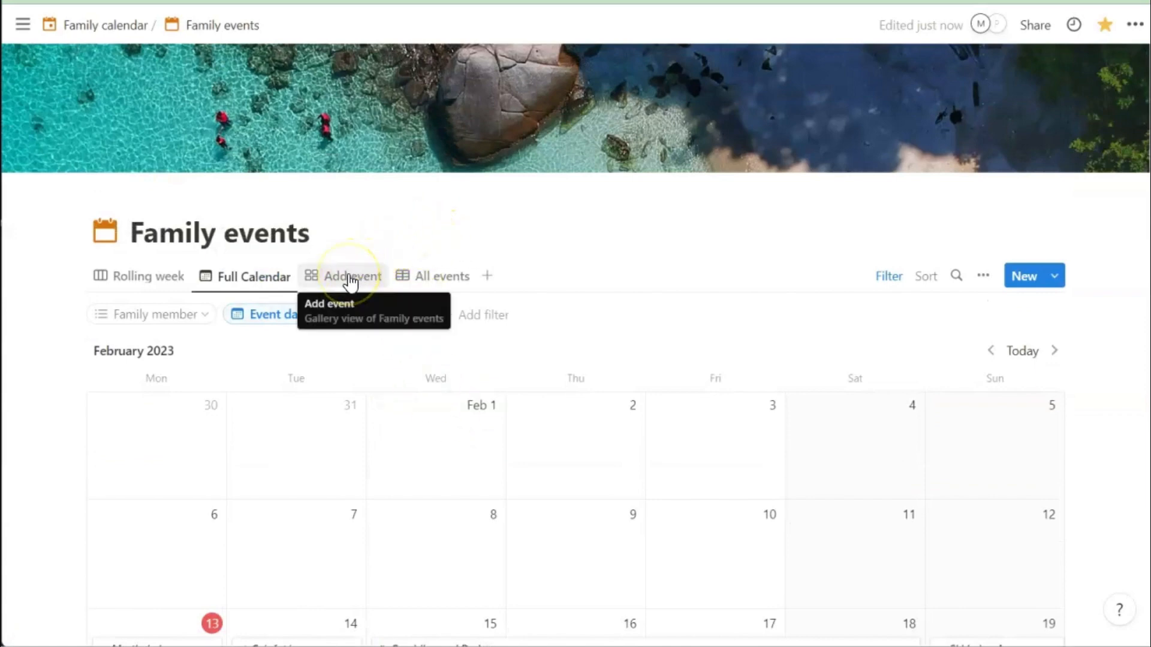
# Switch to the Add event gallery view and open the Add recurring event page.
pyautogui.click(349, 277)
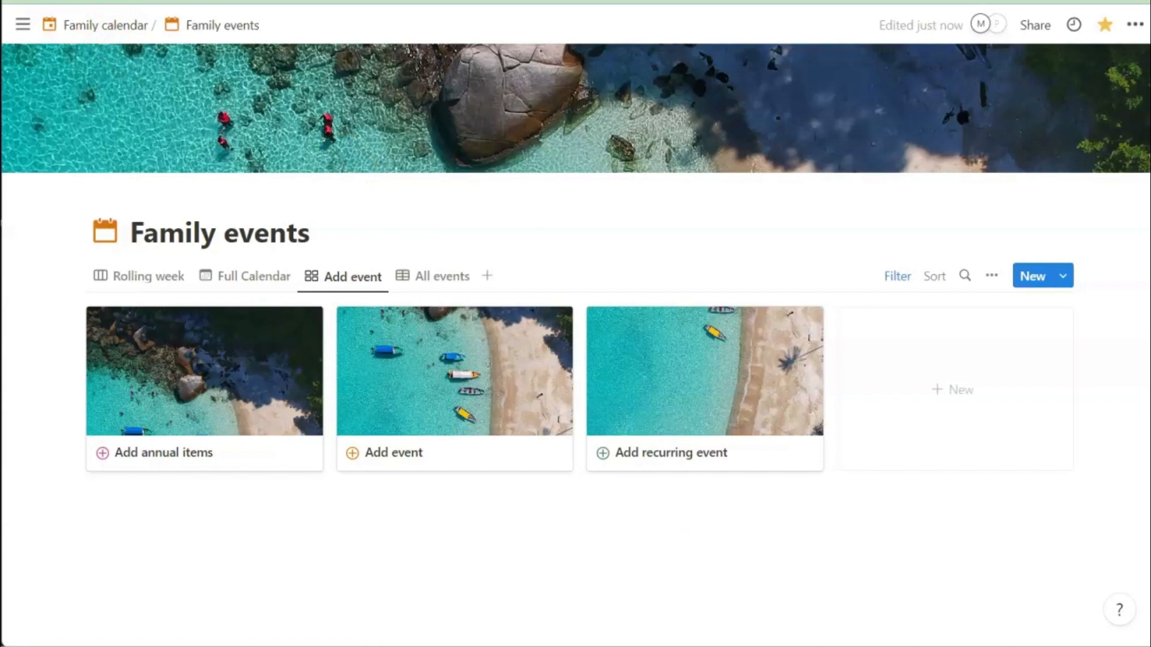
pyautogui.click(683, 361)
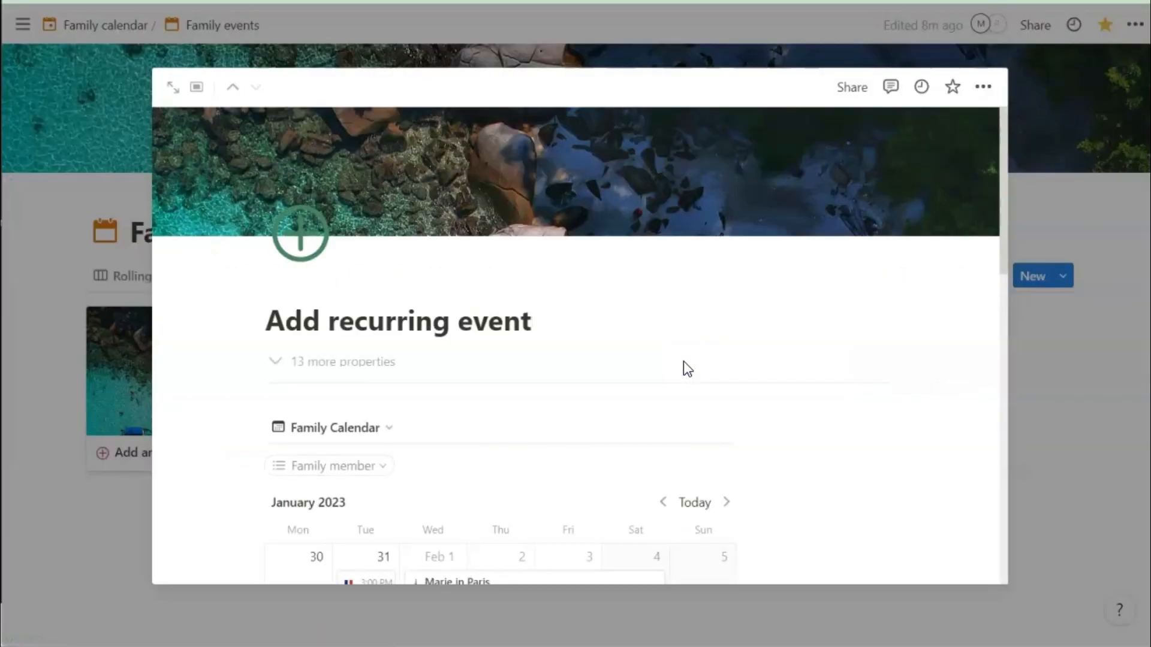
# Open Add recurring event as a full page and inspect the monthly repeat settings available for the [family holiday/travel] template.
pyautogui.click(175, 91)
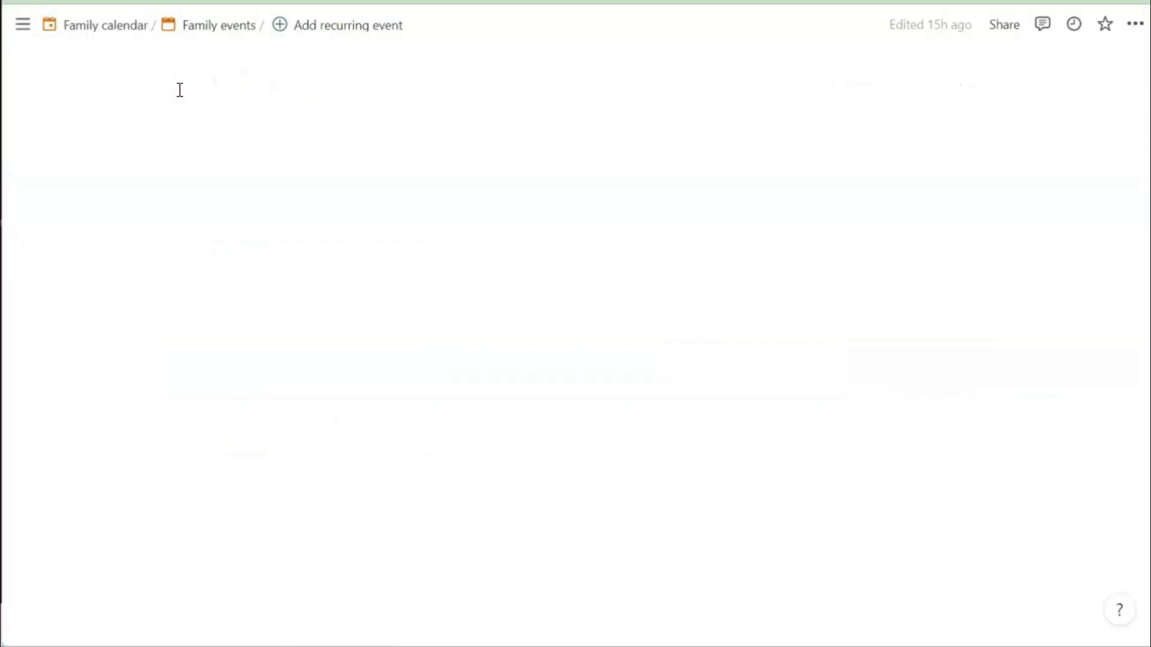
pyautogui.scroll(-3, 719, 362)
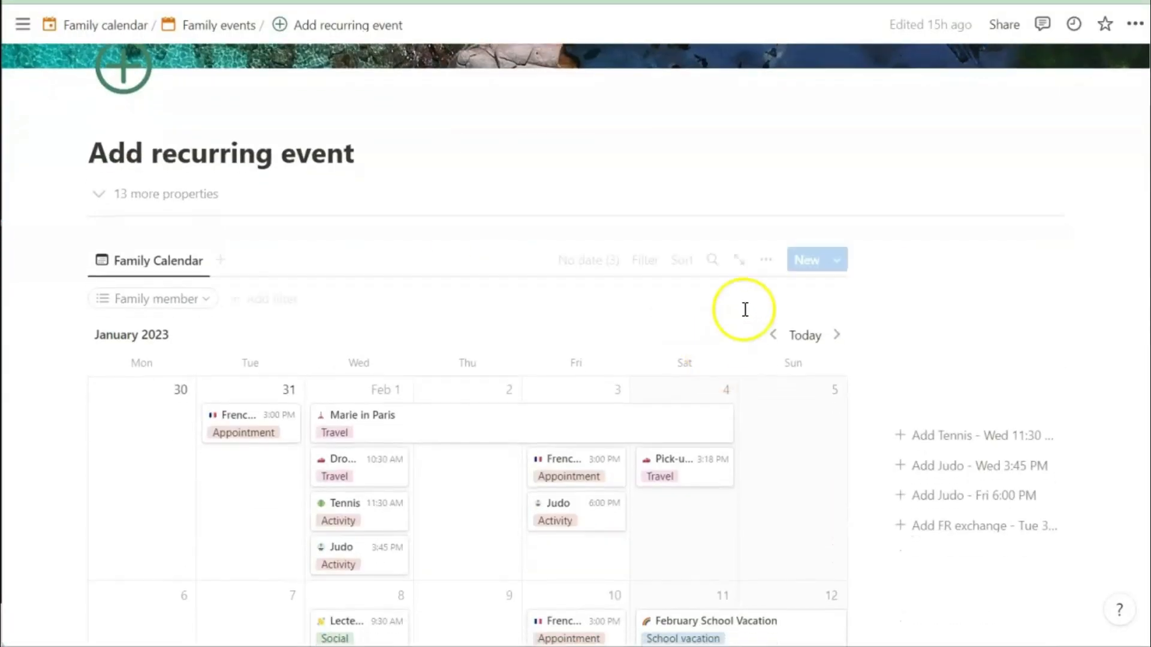
pyautogui.click(837, 261)
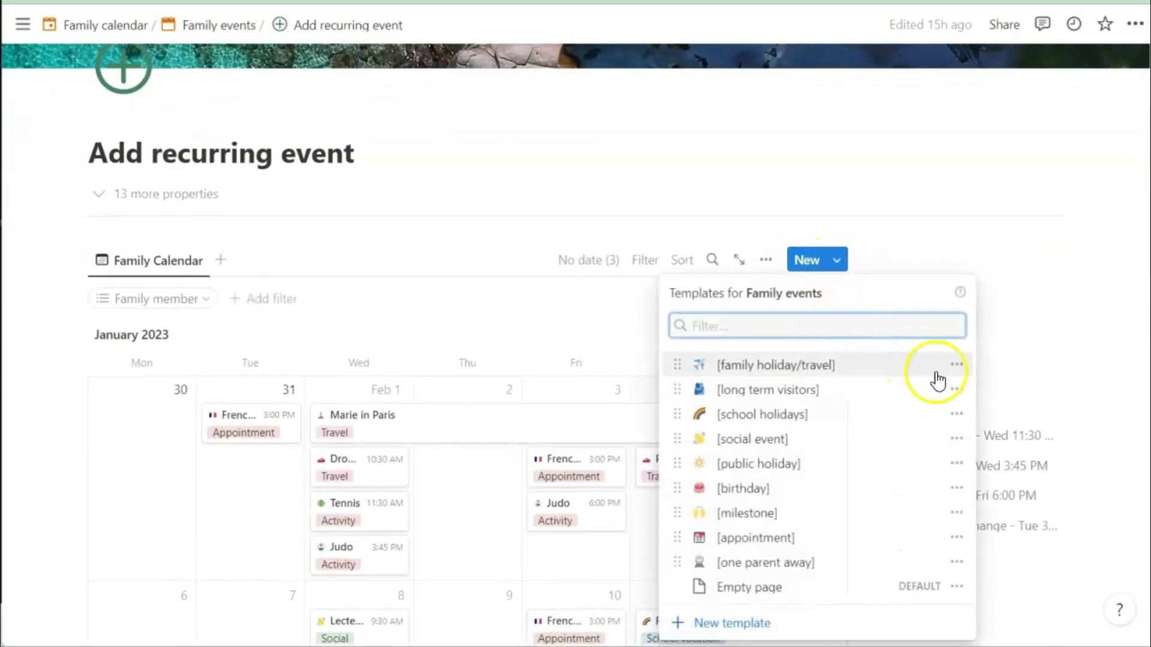
pyautogui.click(957, 365)
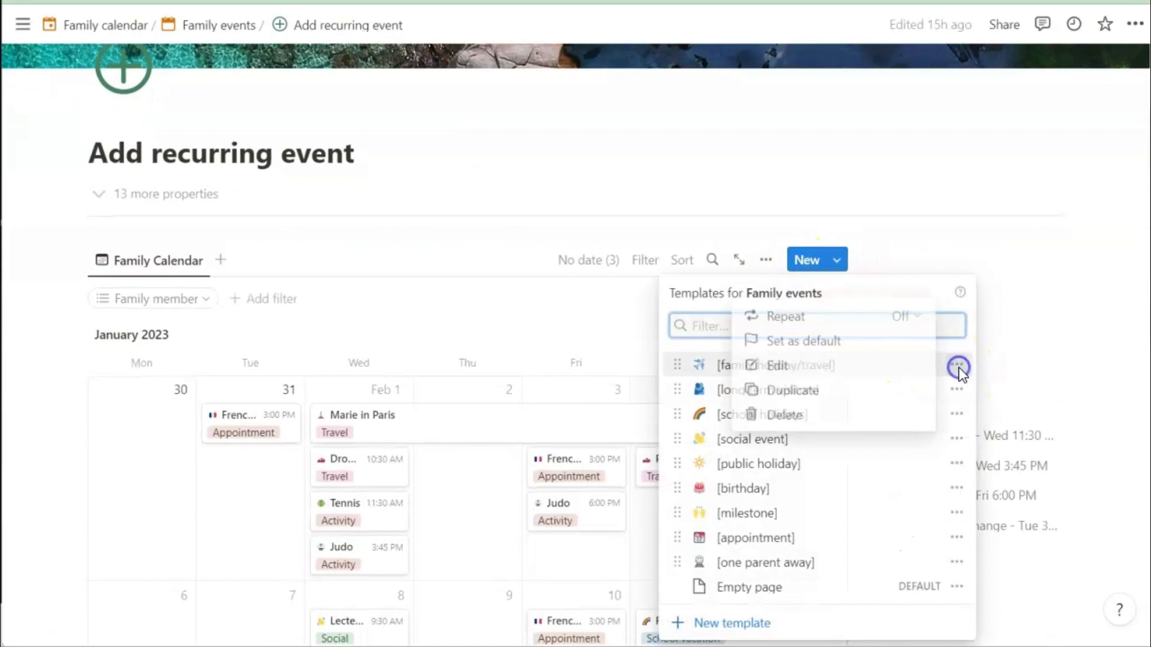
pyautogui.click(862, 316)
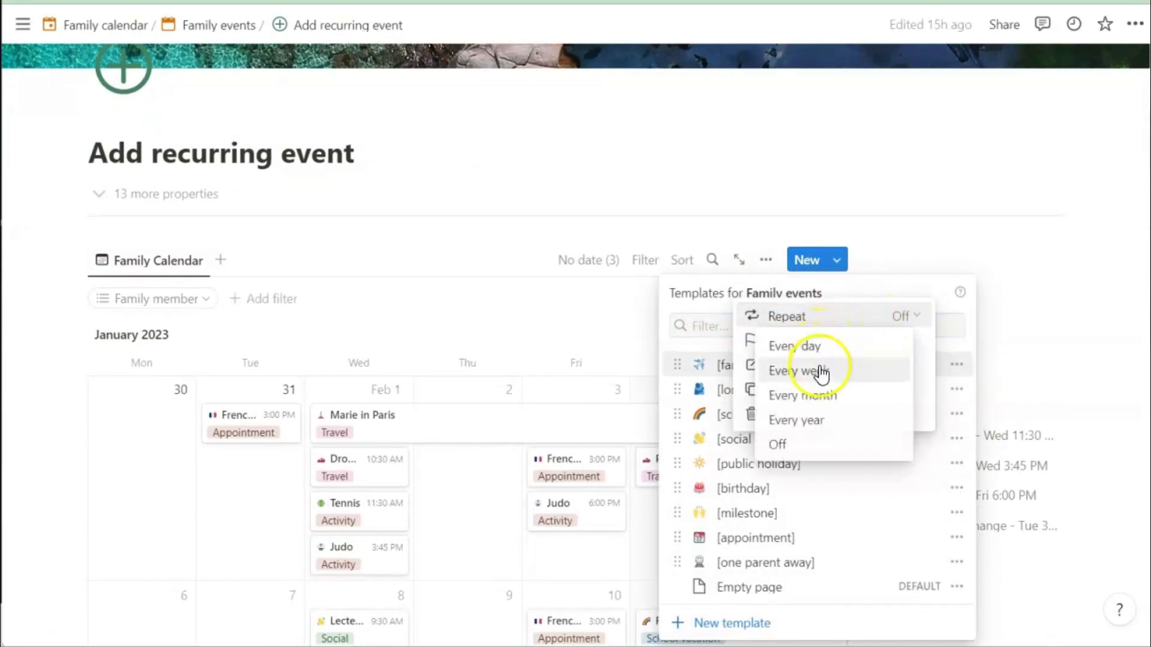
pyautogui.click(817, 394)
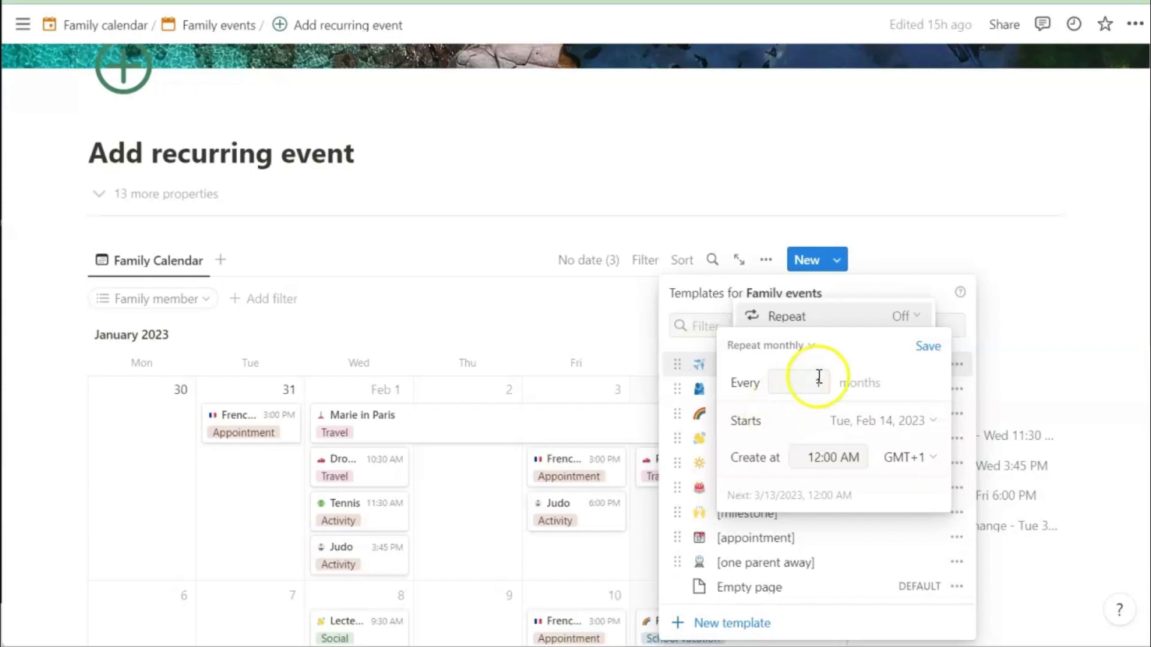
pyautogui.click(842, 318)
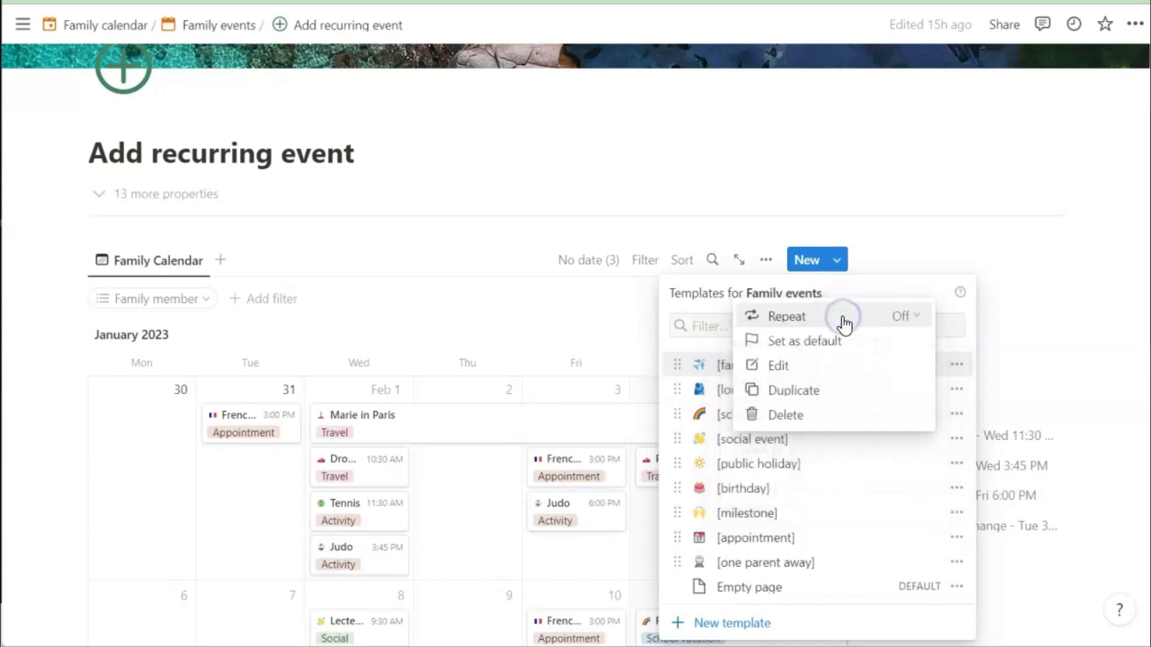
pyautogui.click(893, 246)
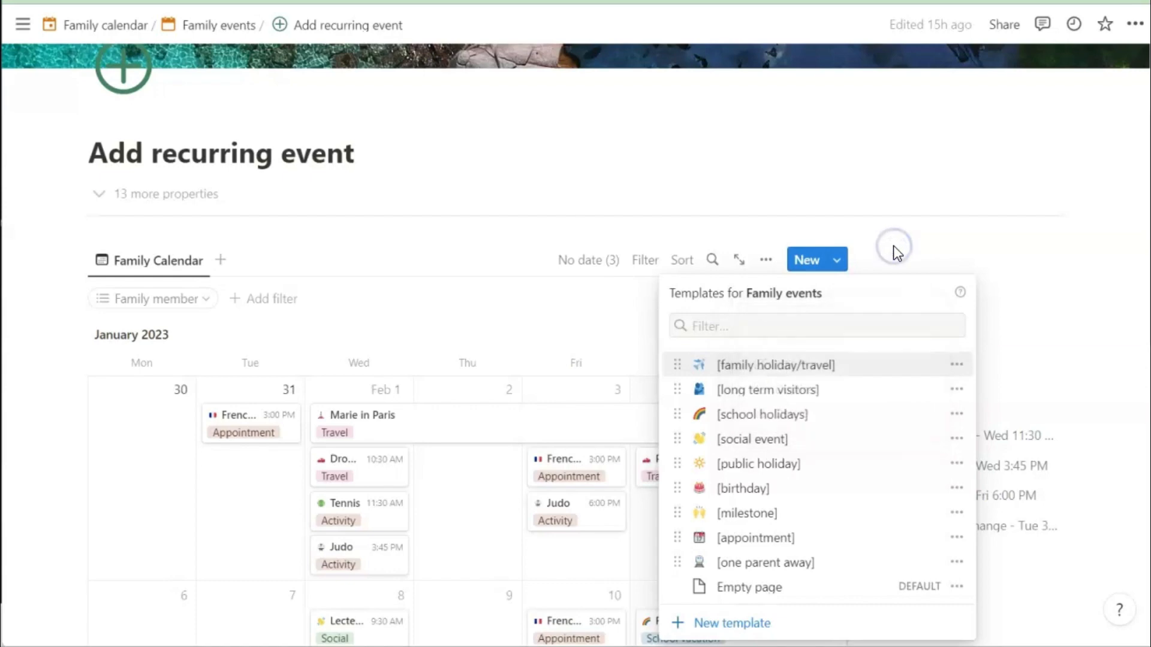
pyautogui.click(893, 245)
# Review the February 2023 events in the Family Calendar and the preset recurring events beside it.
pyautogui.scroll(-5, 575, 467)
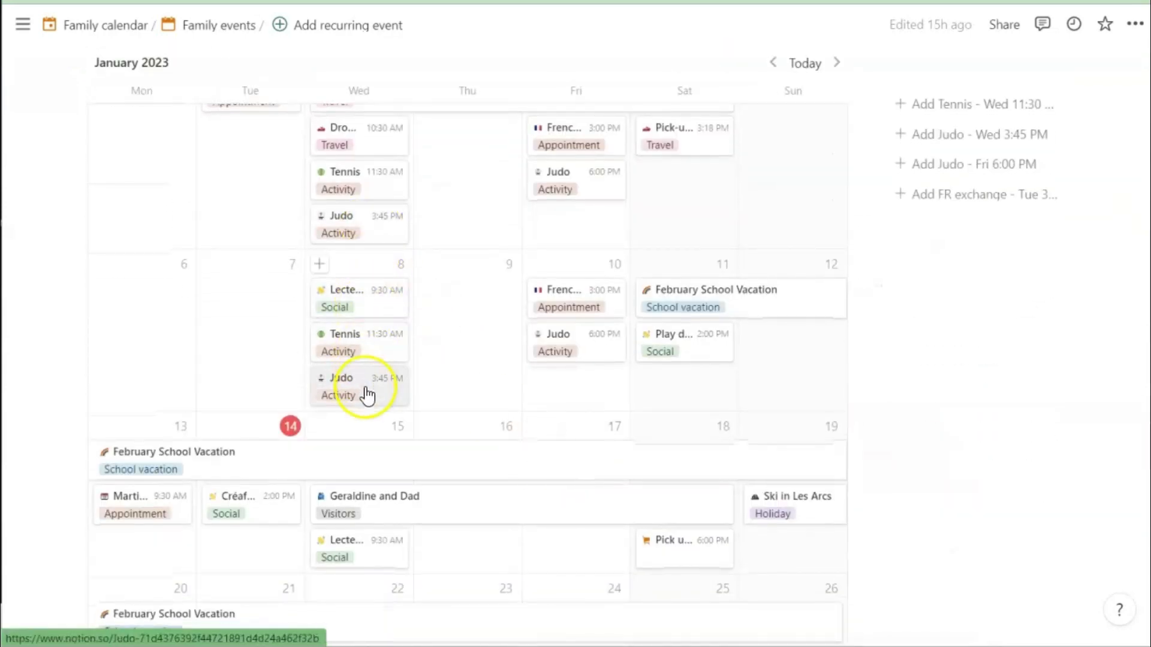
pyautogui.scroll(-4, 367, 396)
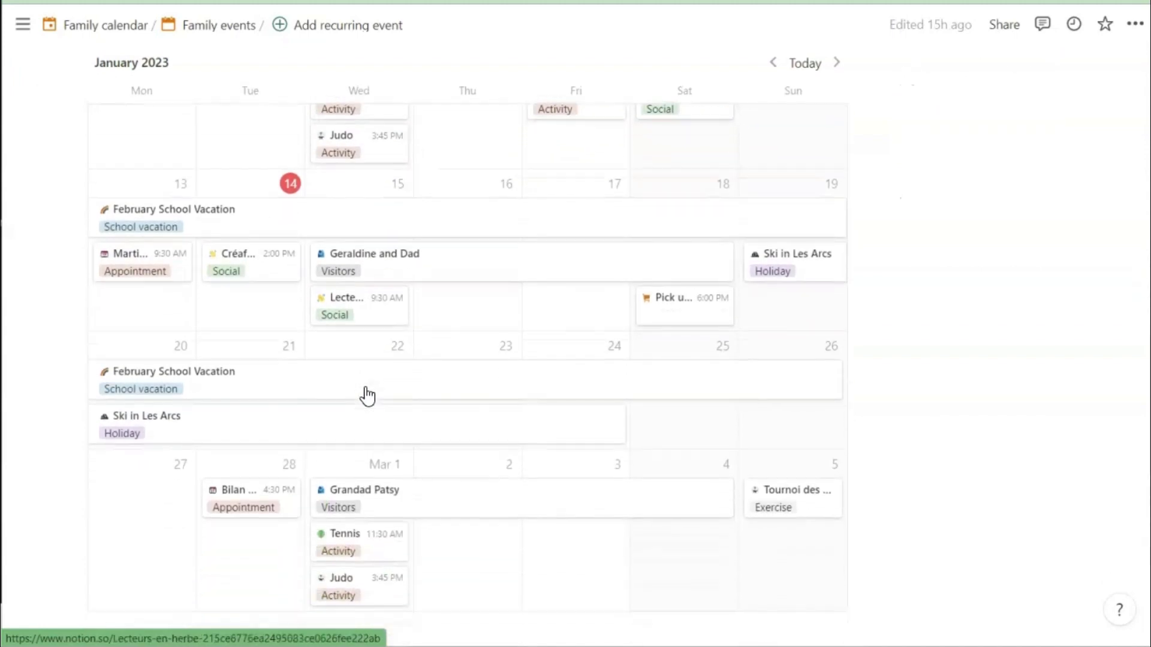
pyautogui.scroll(10, 367, 396)
pyautogui.scroll(2, 365, 390)
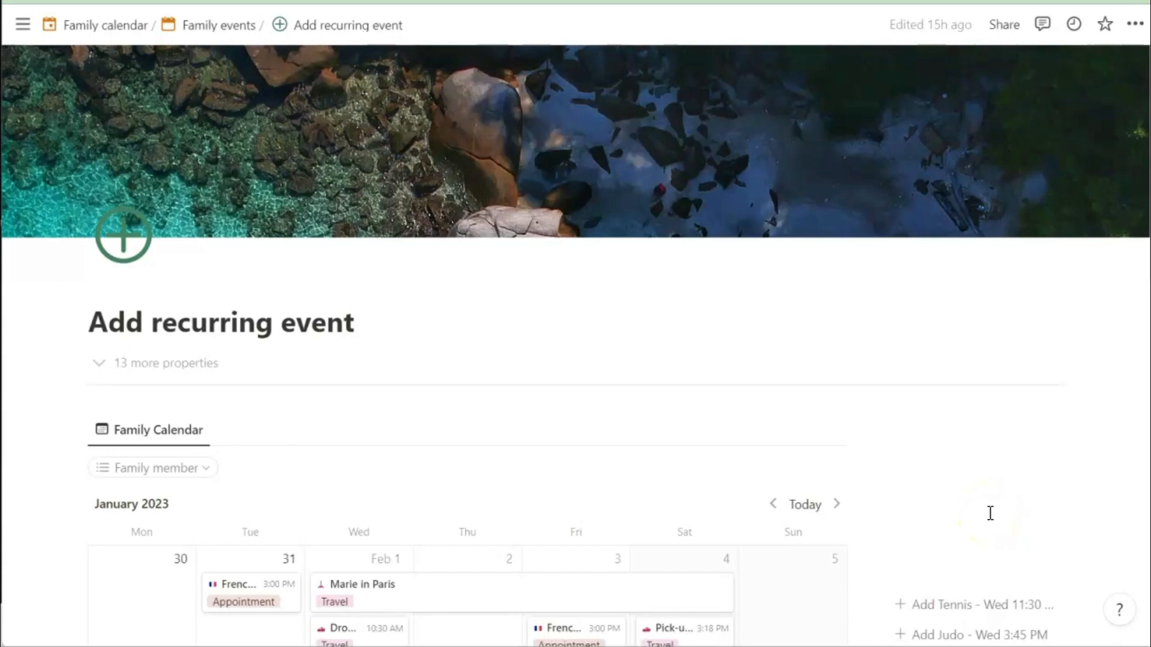
pyautogui.scroll(-5, 990, 513)
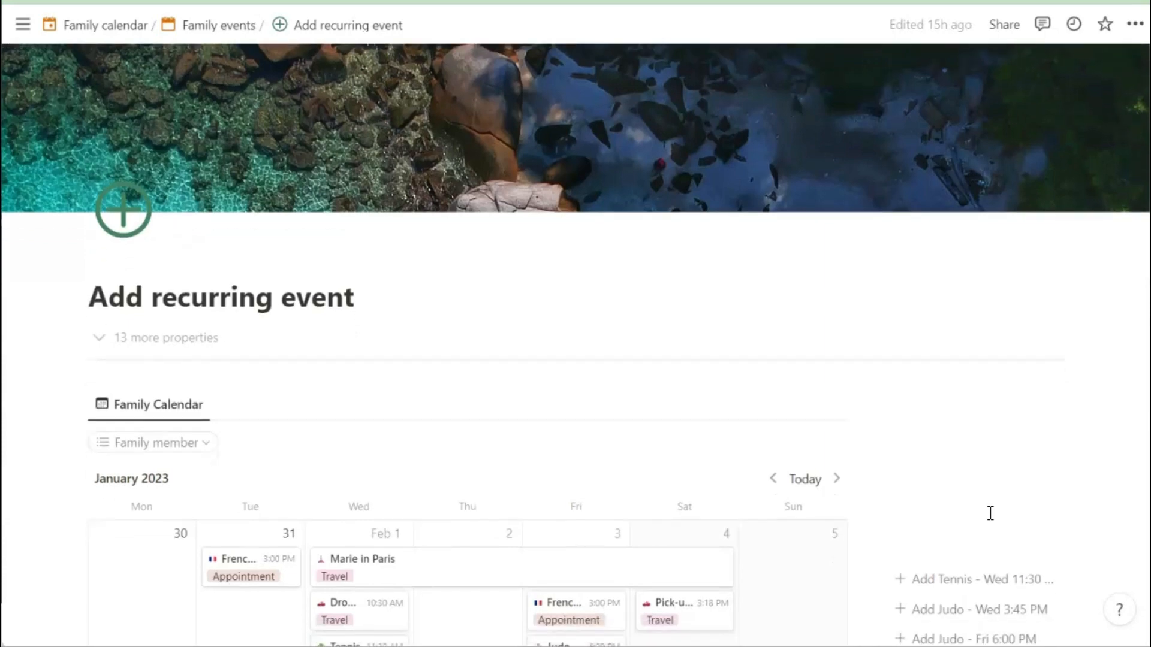
pyautogui.scroll(-1, 989, 514)
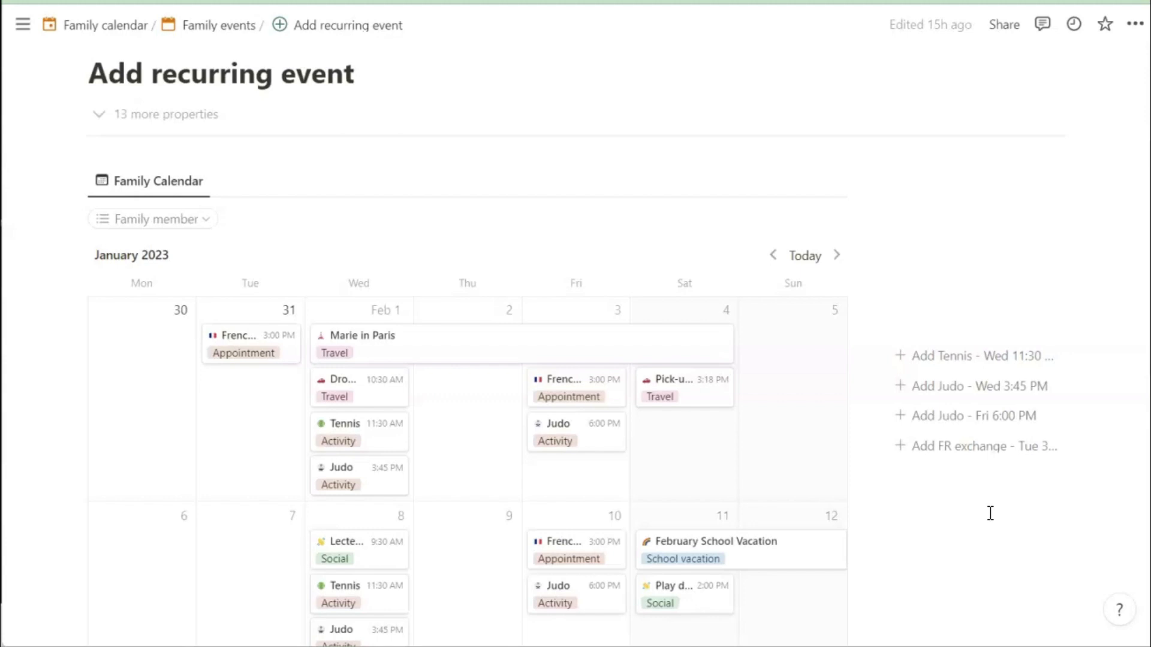
# Create two French exchange events with the Add FR exchange preset, returning to the Add recurring event page after each.
pyautogui.click(973, 459)
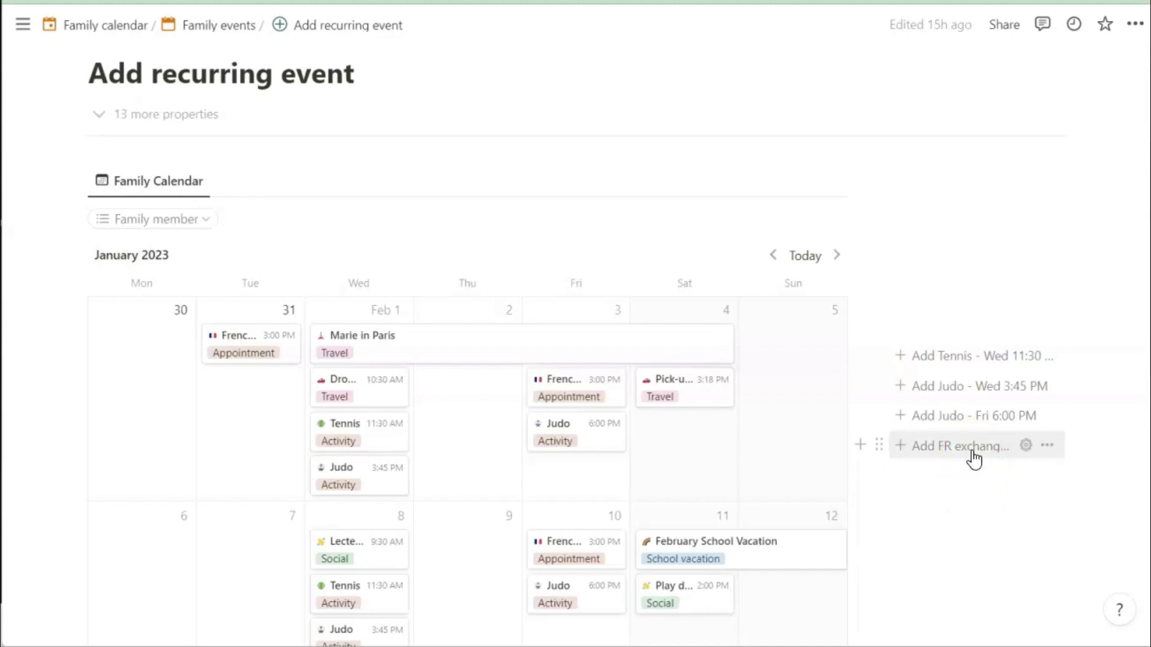
pyautogui.click(948, 446)
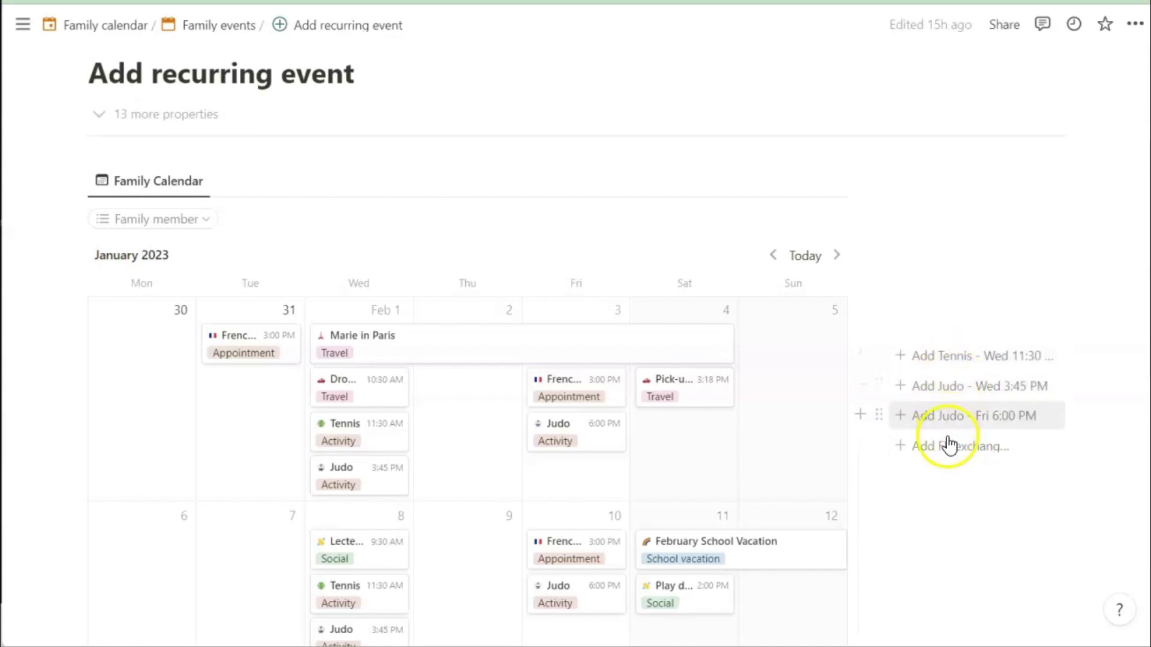
pyautogui.click(946, 454)
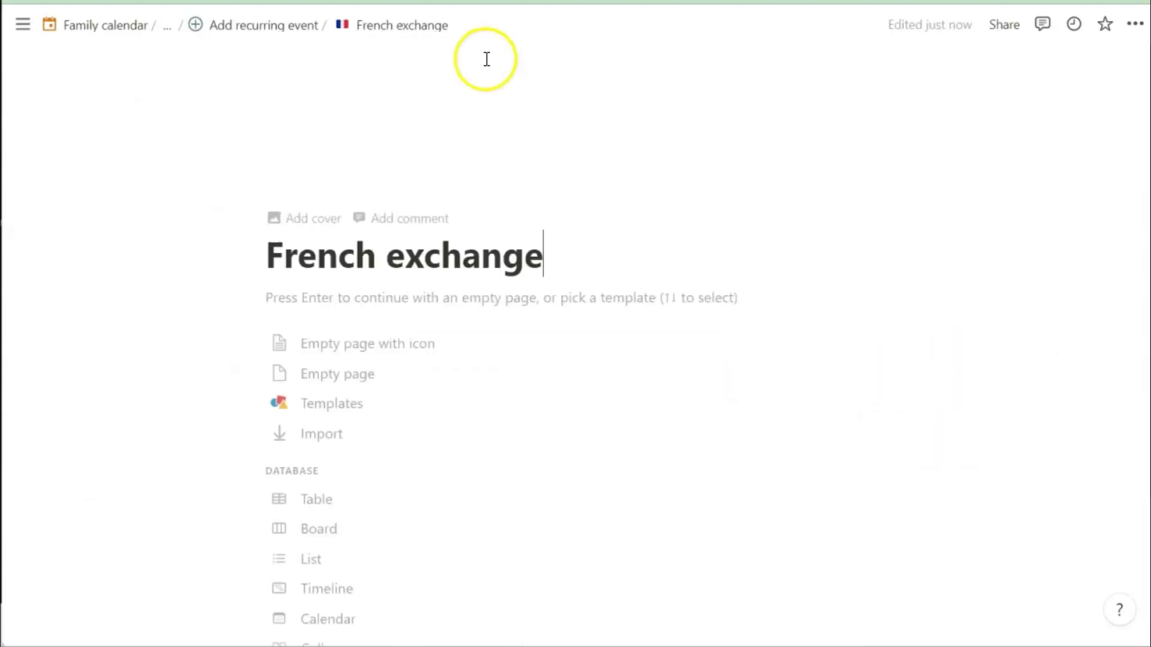
pyautogui.click(294, 26)
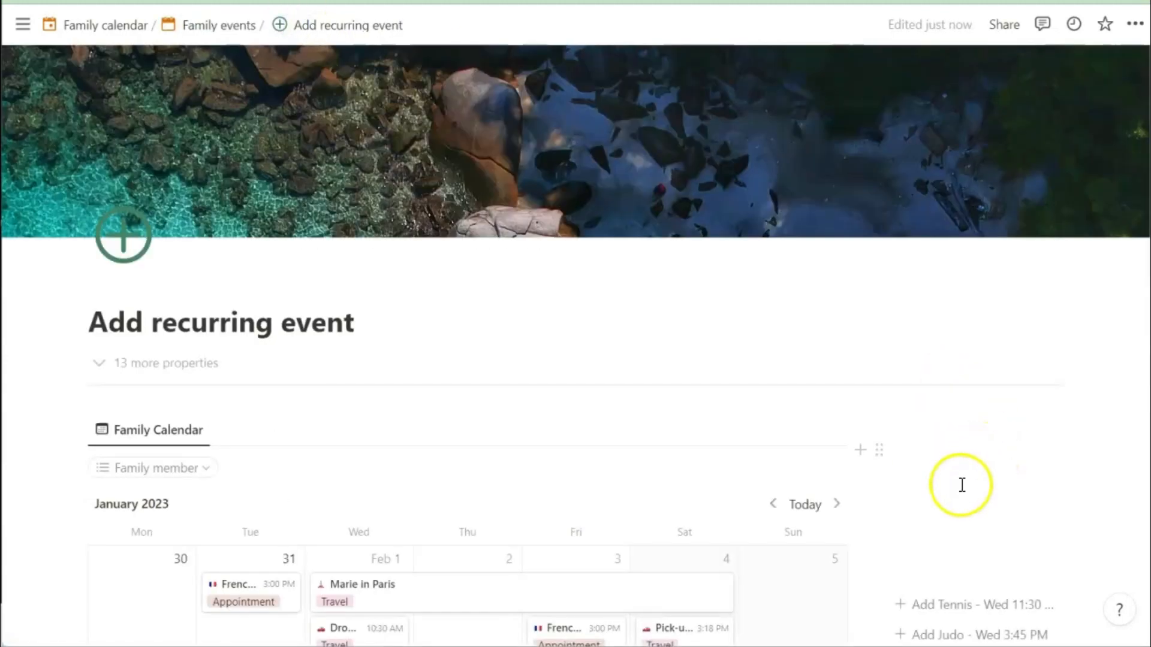
pyautogui.scroll(-4, 962, 485)
pyautogui.click(930, 457)
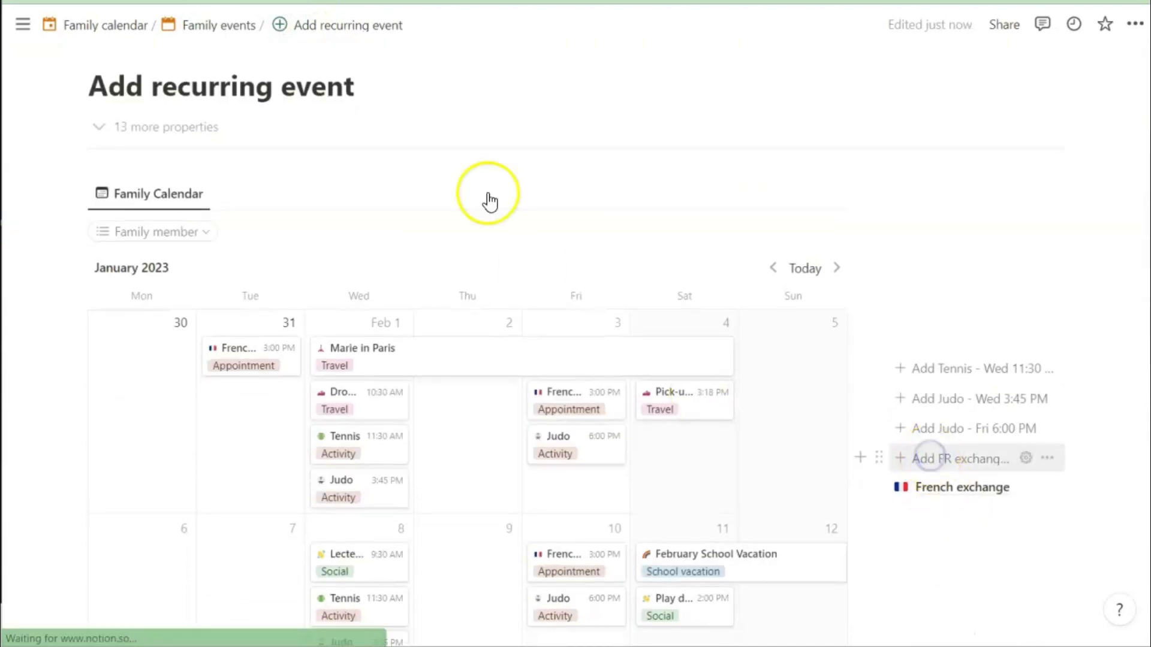
pyautogui.click(268, 27)
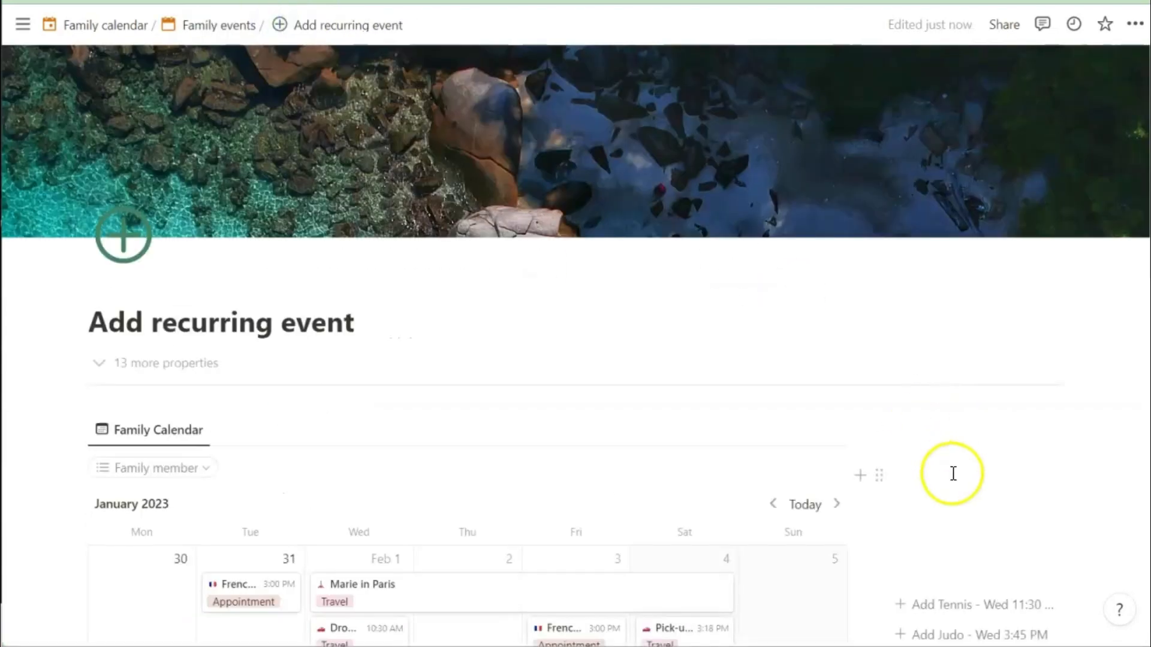
# Place the two new French exchange events on Saturday, February 4 and Saturday, February 11 in the Family Calendar.
pyautogui.scroll(-4, 951, 476)
pyautogui.moveTo(951, 464); pyautogui.dragTo(676, 458)
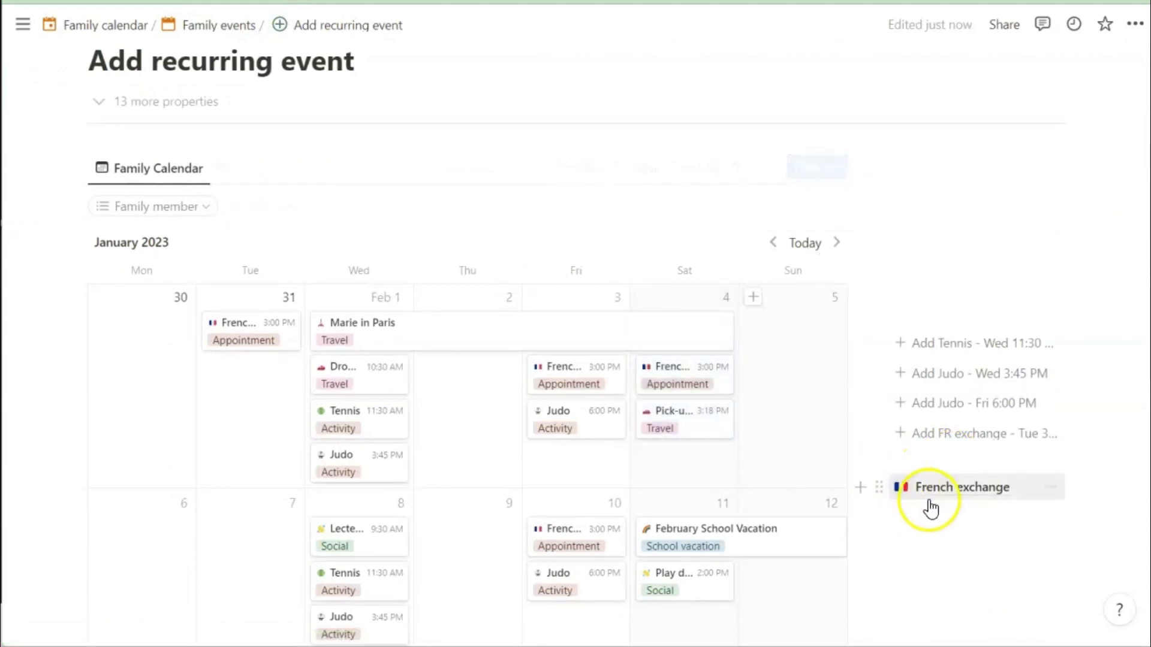
pyautogui.moveTo(931, 501); pyautogui.dragTo(664, 470)
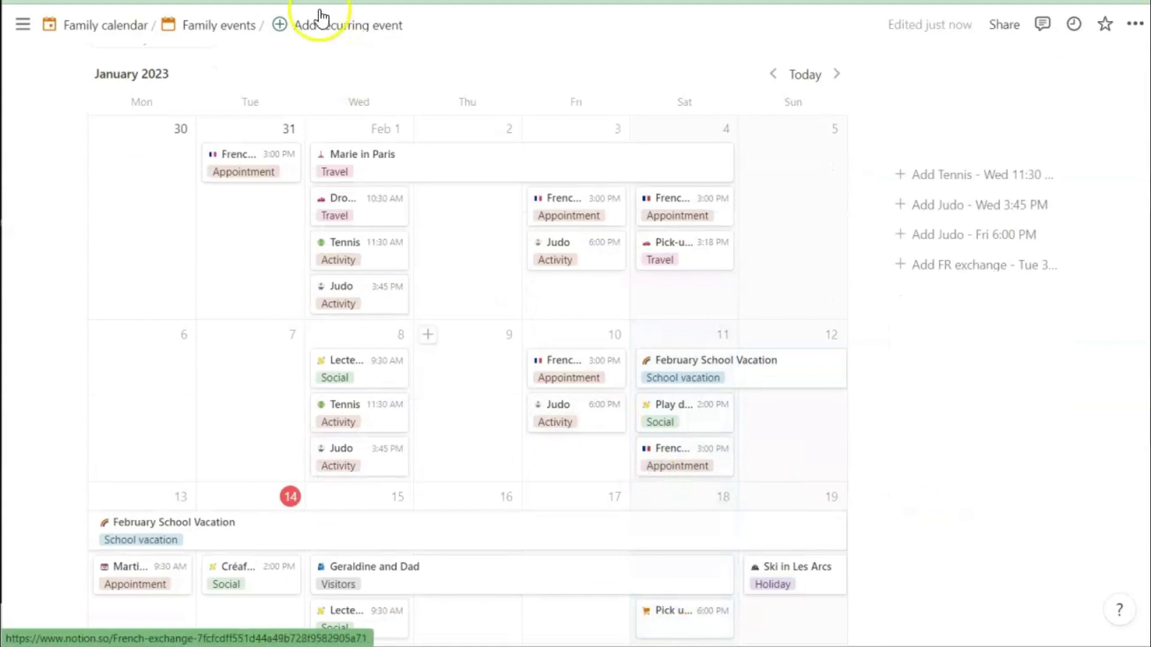
# Return to the Family events database and open the Add event page as a full page.
pyautogui.click(225, 27)
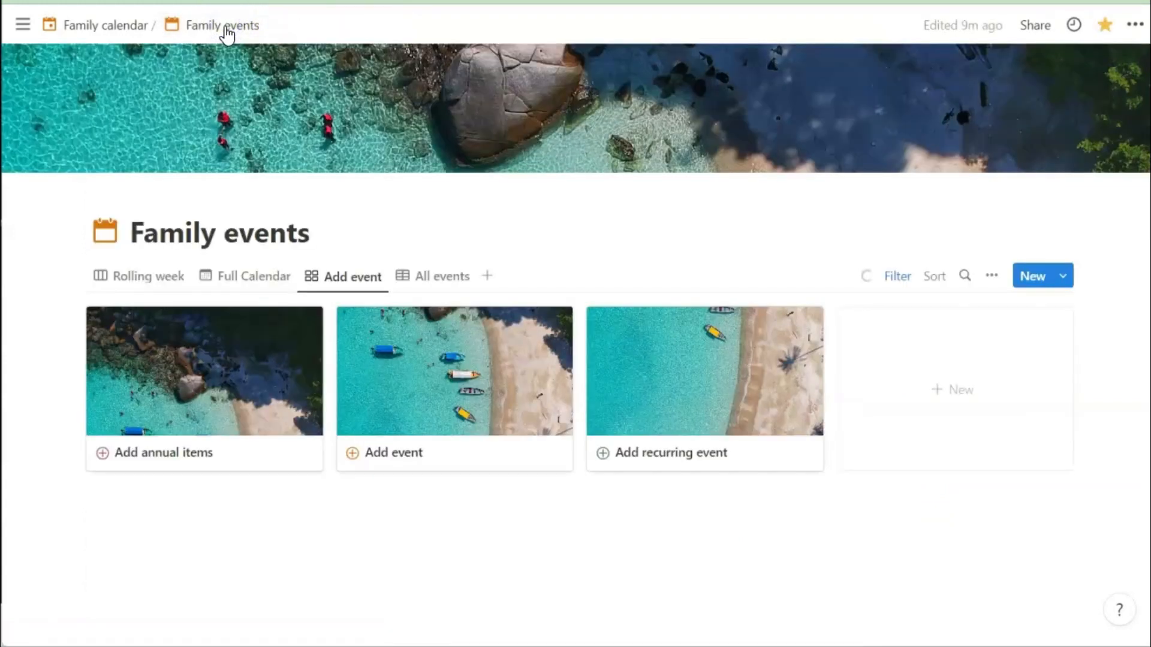
pyautogui.click(453, 389)
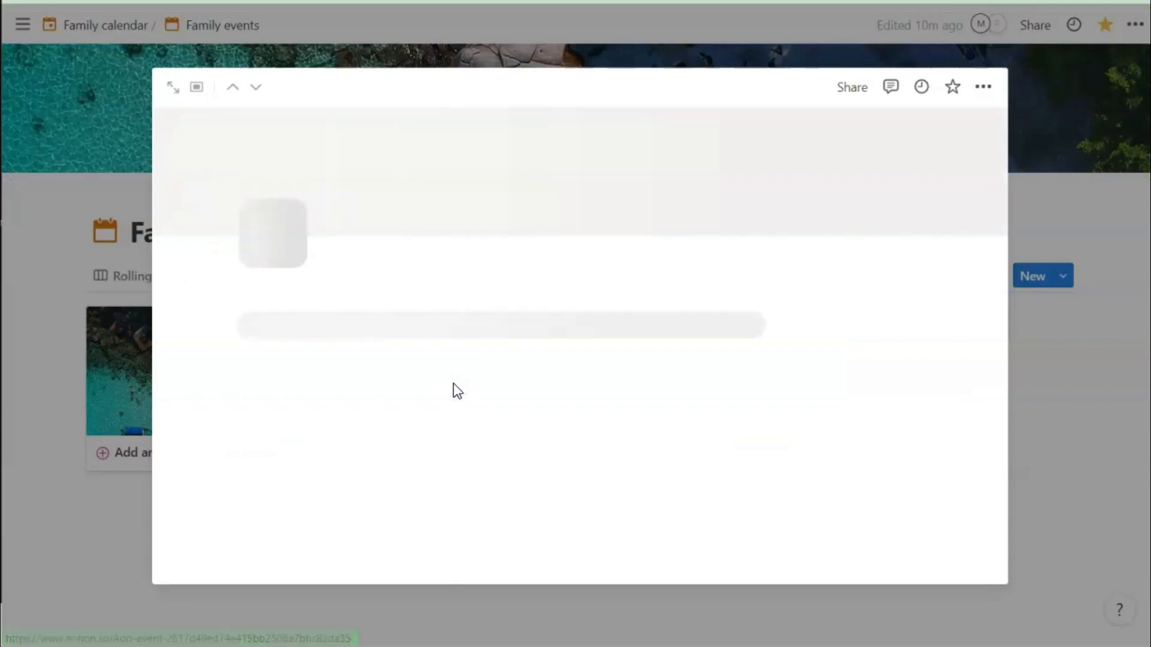
pyautogui.click(172, 89)
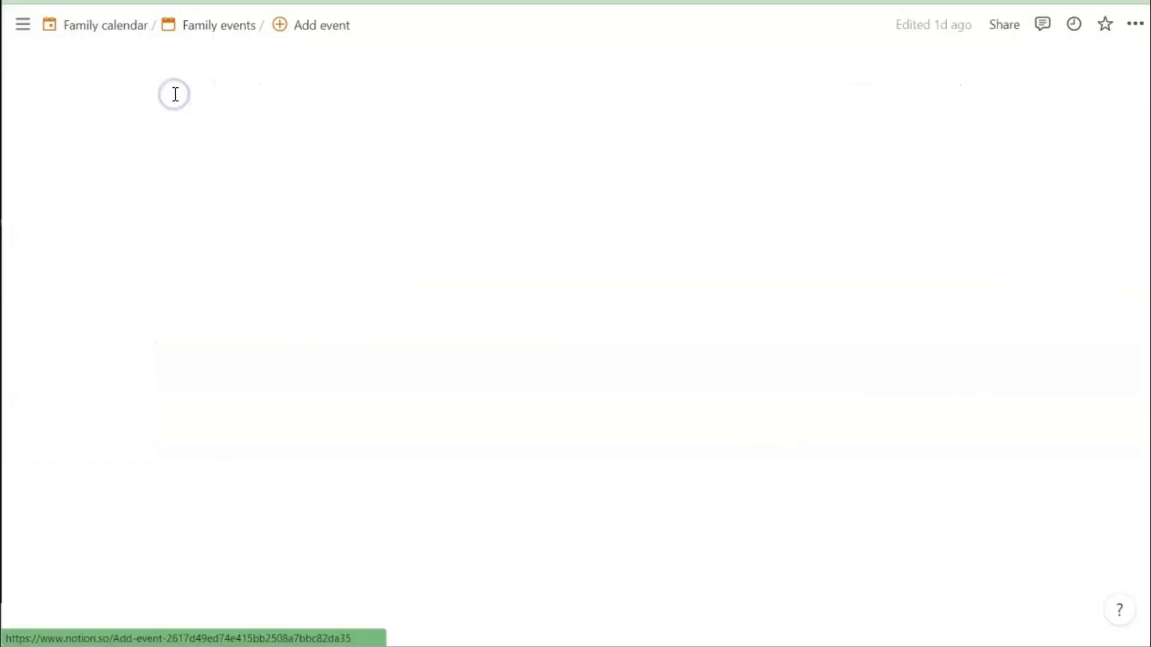
pyautogui.scroll(-5, 807, 401)
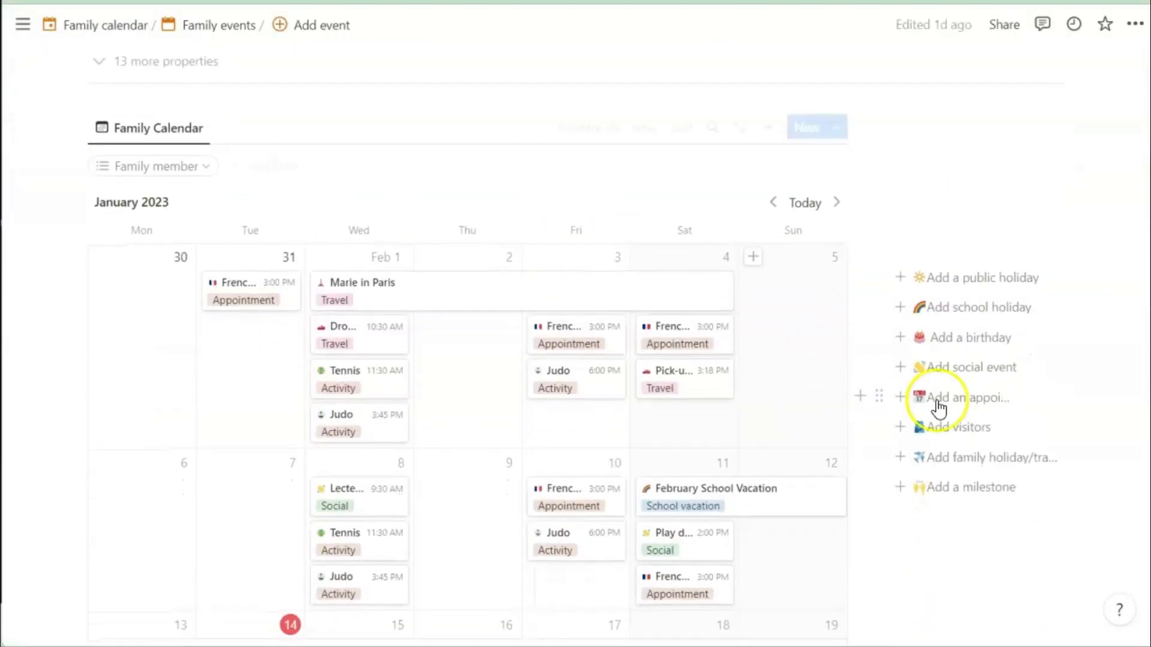
# Create a social event from the Add social event preset and place it on Friday, February 3 in the calendar.
pyautogui.click(959, 367)
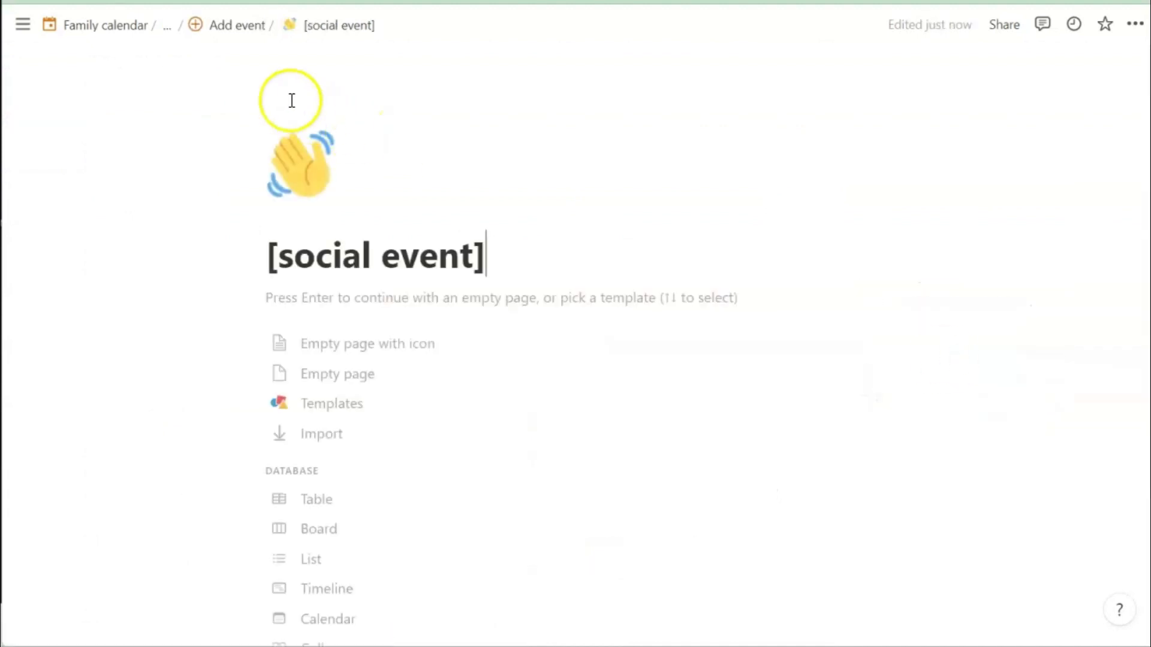
pyautogui.click(225, 24)
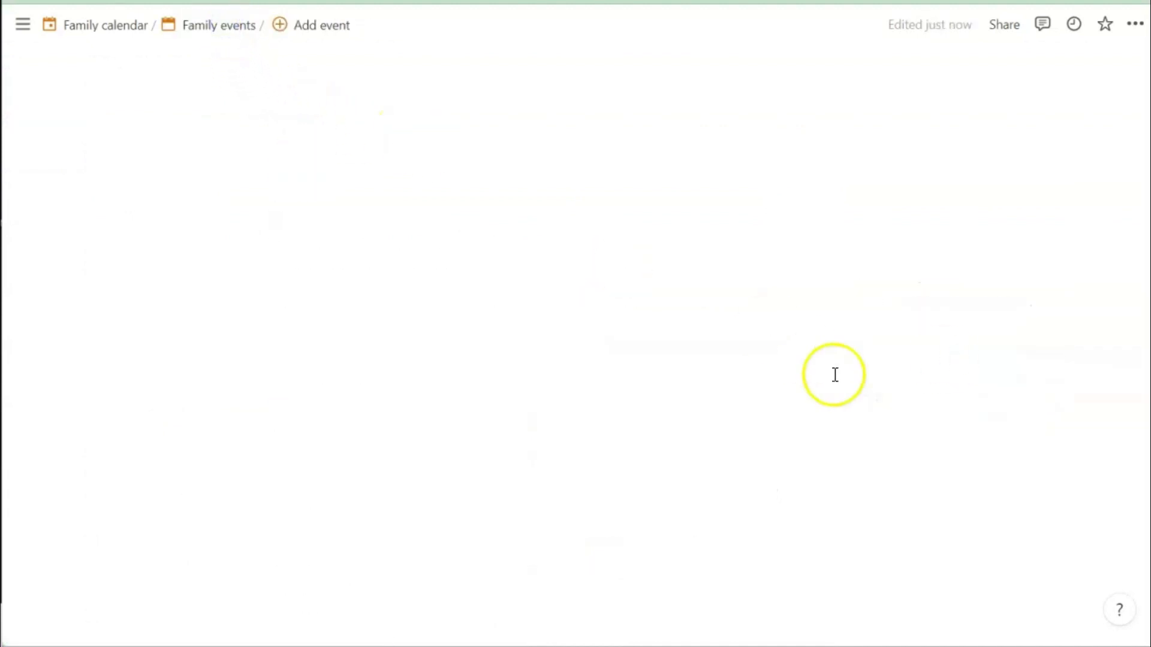
pyautogui.scroll(-4, 983, 440)
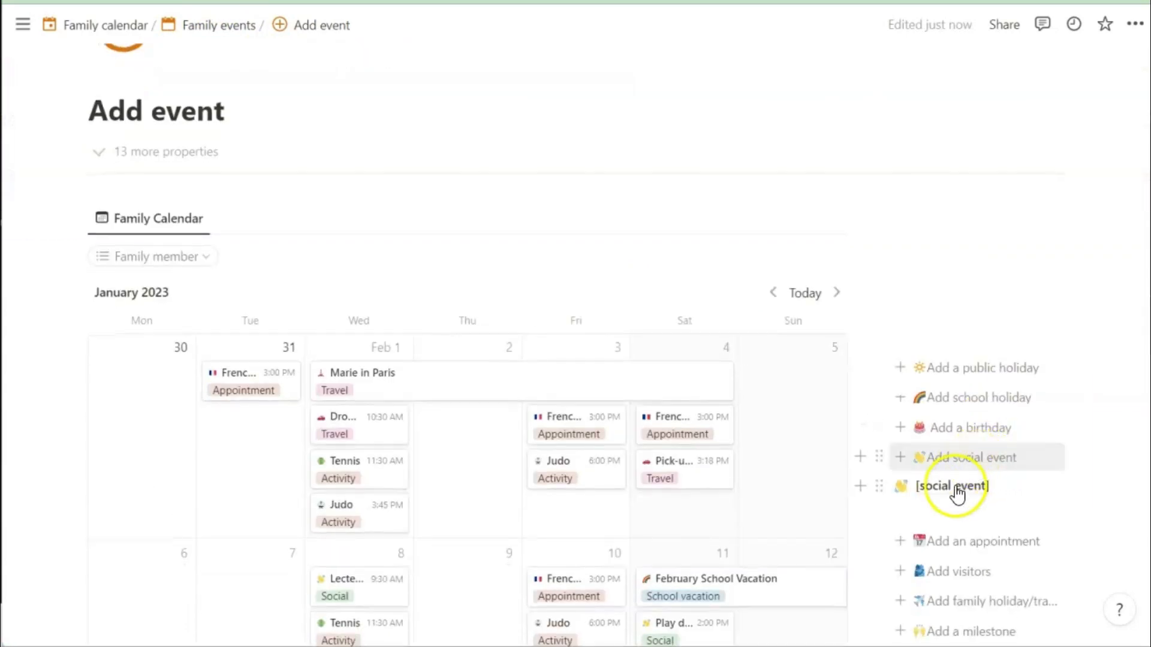
pyautogui.moveTo(616, 510); pyautogui.dragTo(573, 508)
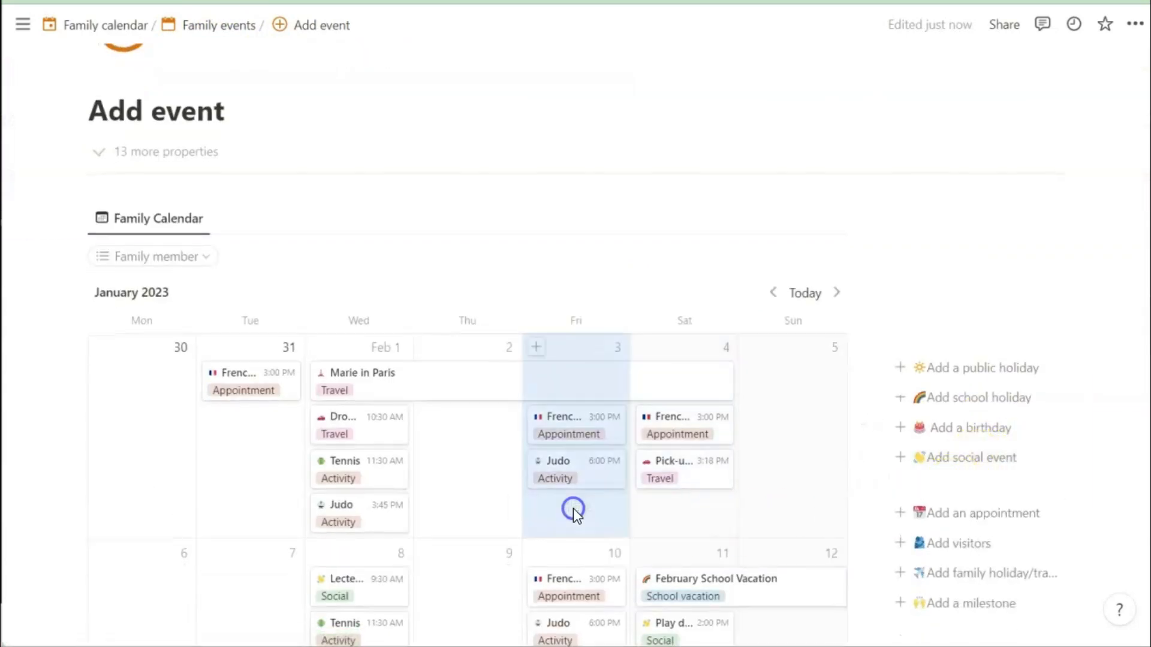
# Open the new social event on February 3 and look through its properties and template choices.
pyautogui.click(579, 440)
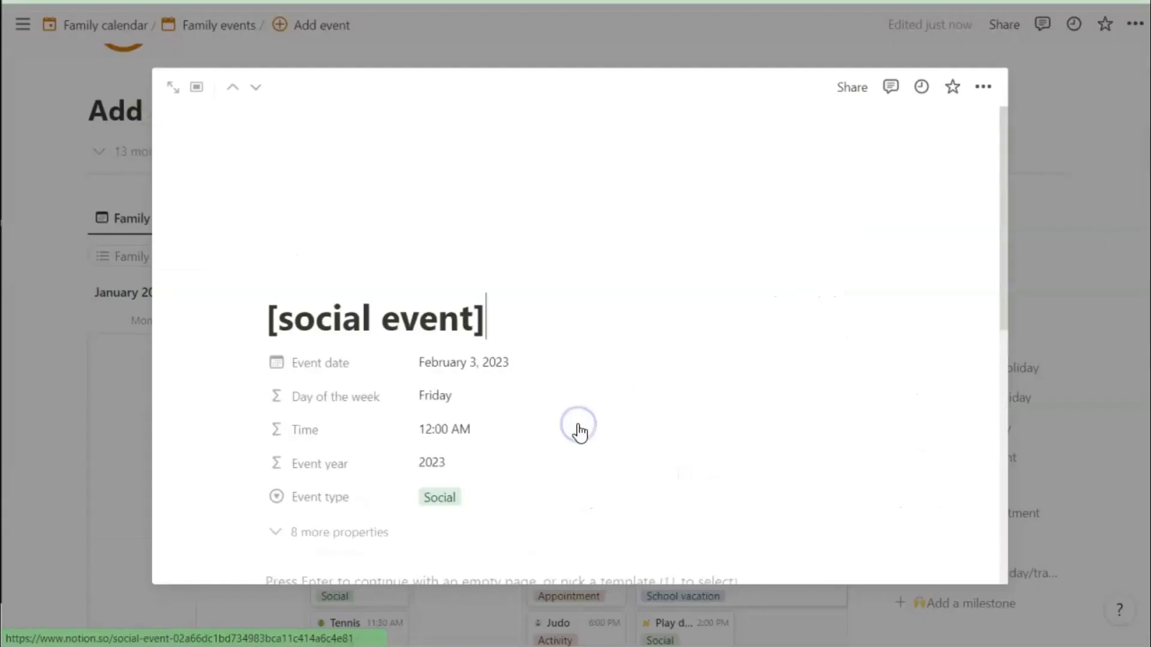
pyautogui.scroll(-3, 579, 433)
pyautogui.scroll(-4, 579, 433)
pyautogui.scroll(7, 579, 433)
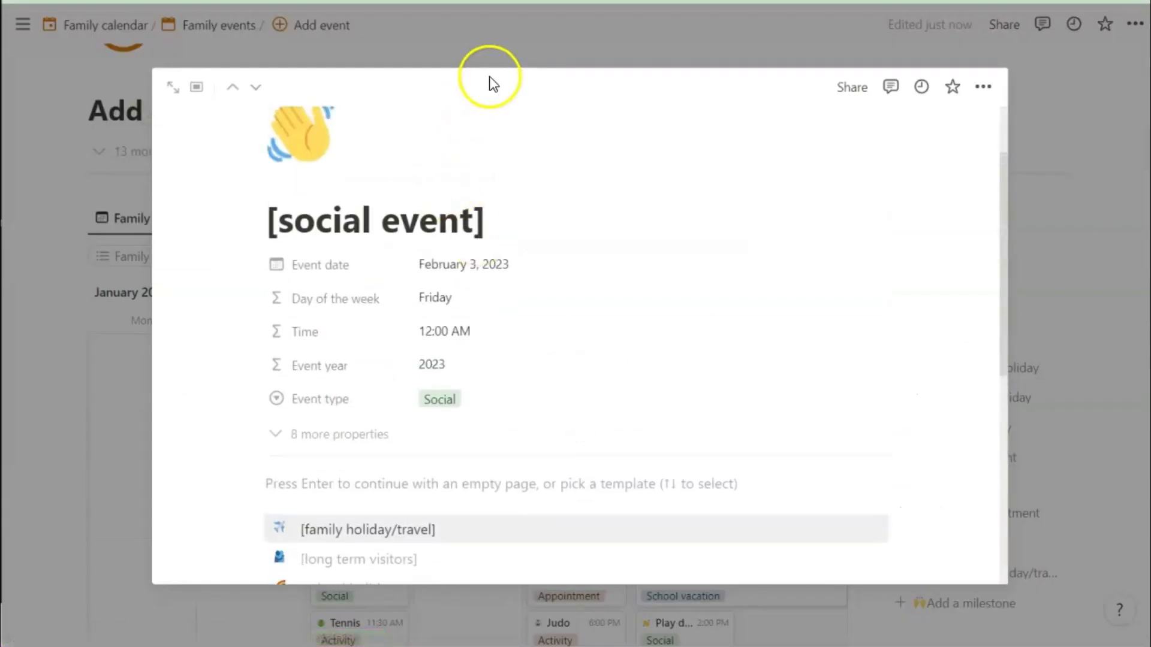
pyautogui.click(489, 16)
# Open the Add annual items page of Family events as a full page and review its Public holidays and Birthdays tables.
pyautogui.click(229, 25)
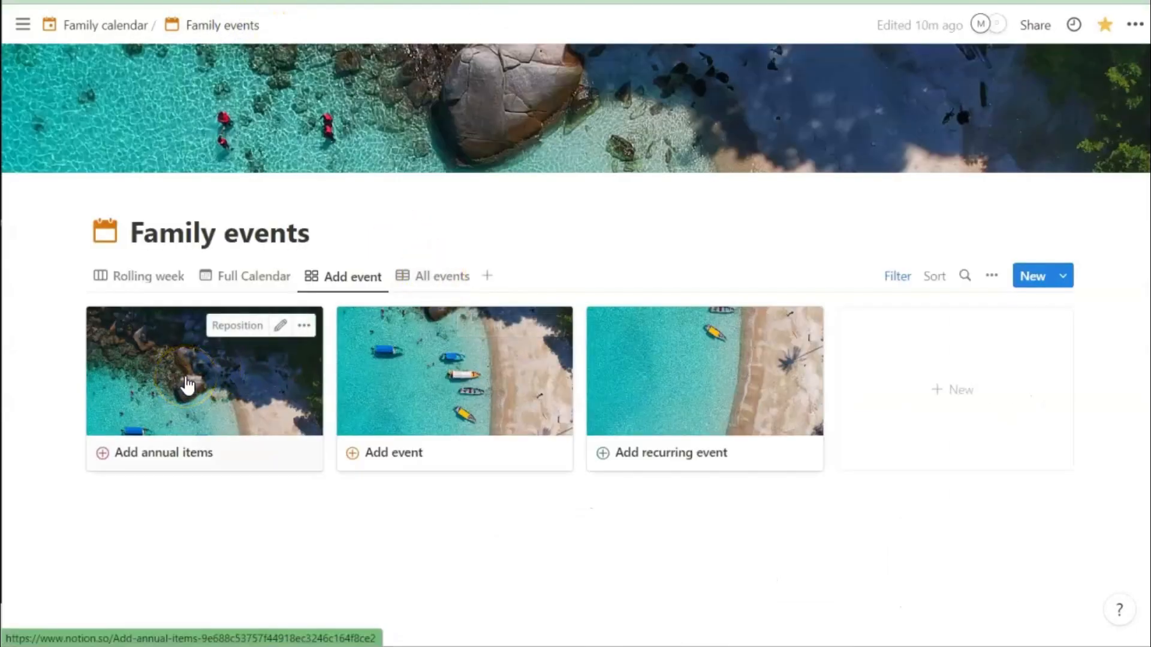
pyautogui.click(187, 384)
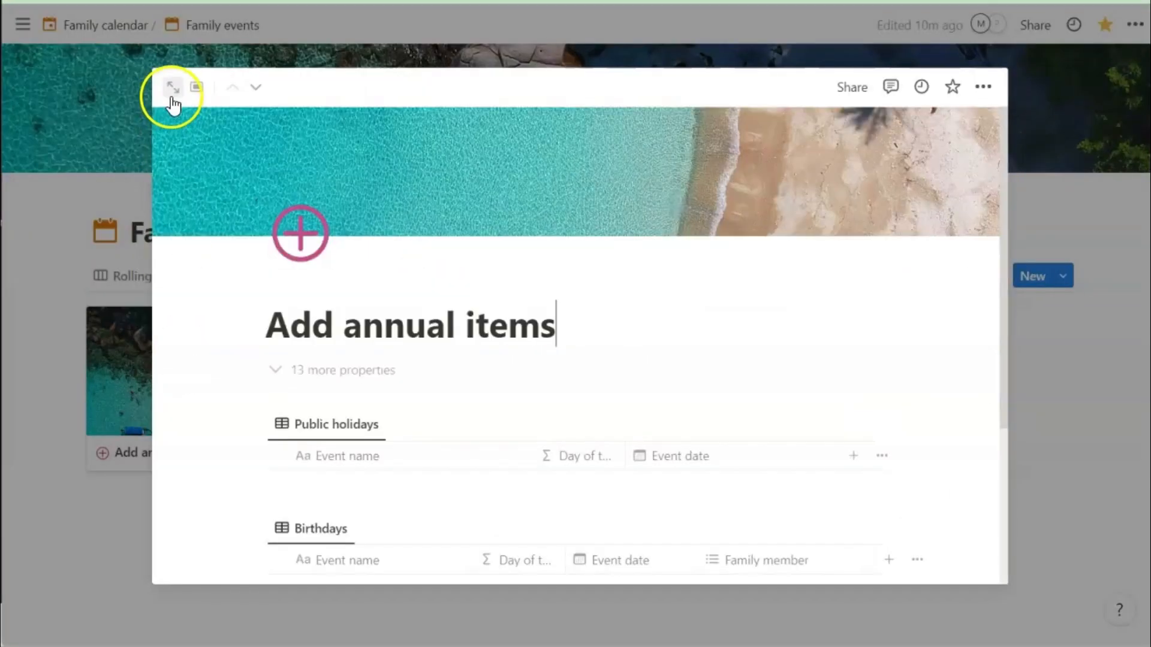
pyautogui.click(171, 91)
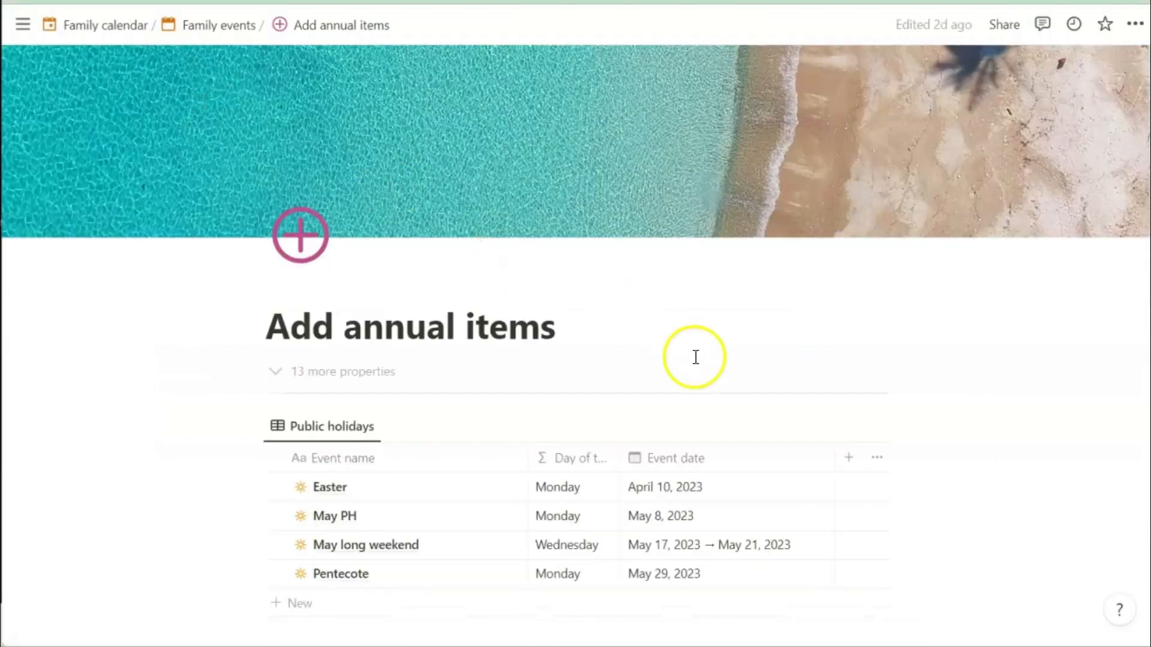
pyautogui.scroll(-3, 693, 357)
pyautogui.scroll(-2, 694, 359)
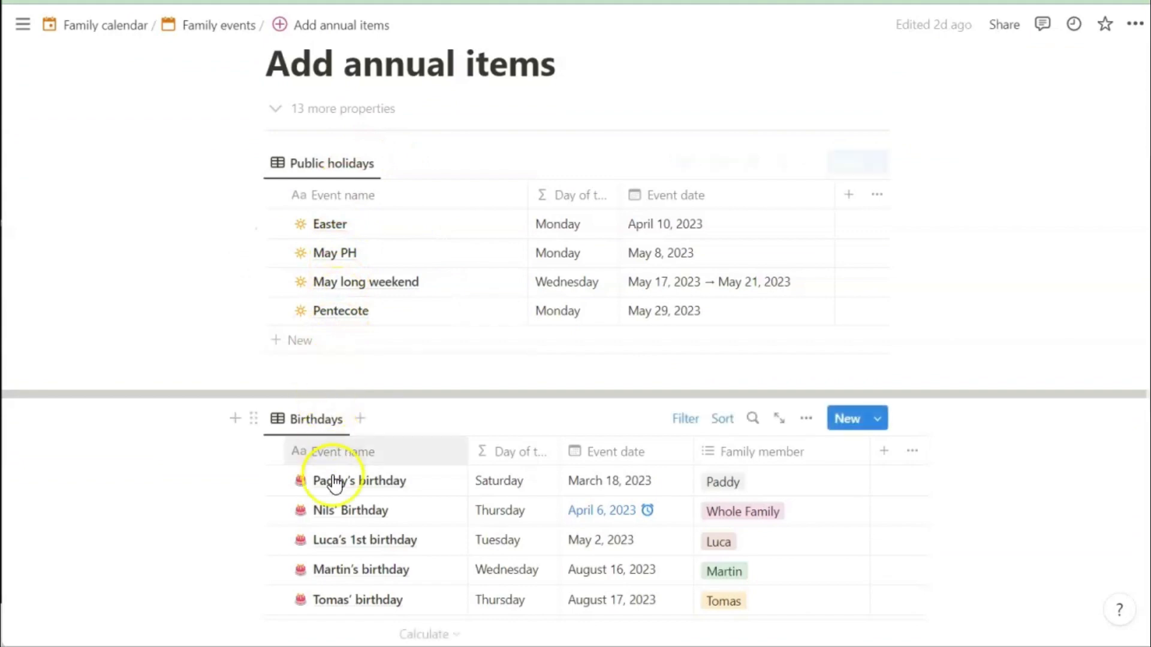
# Review the School vacations table below the Birthdays on the Add annual items page.
pyautogui.scroll(-8, 334, 563)
pyautogui.scroll(-1, 337, 566)
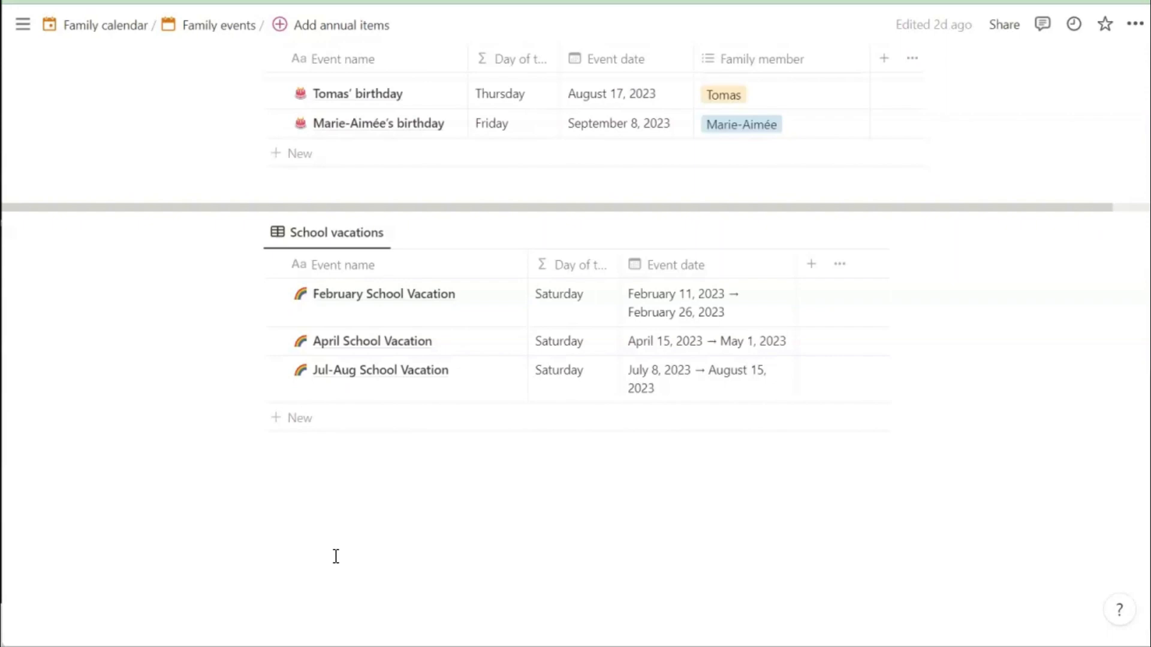
pyautogui.scroll(10, 336, 556)
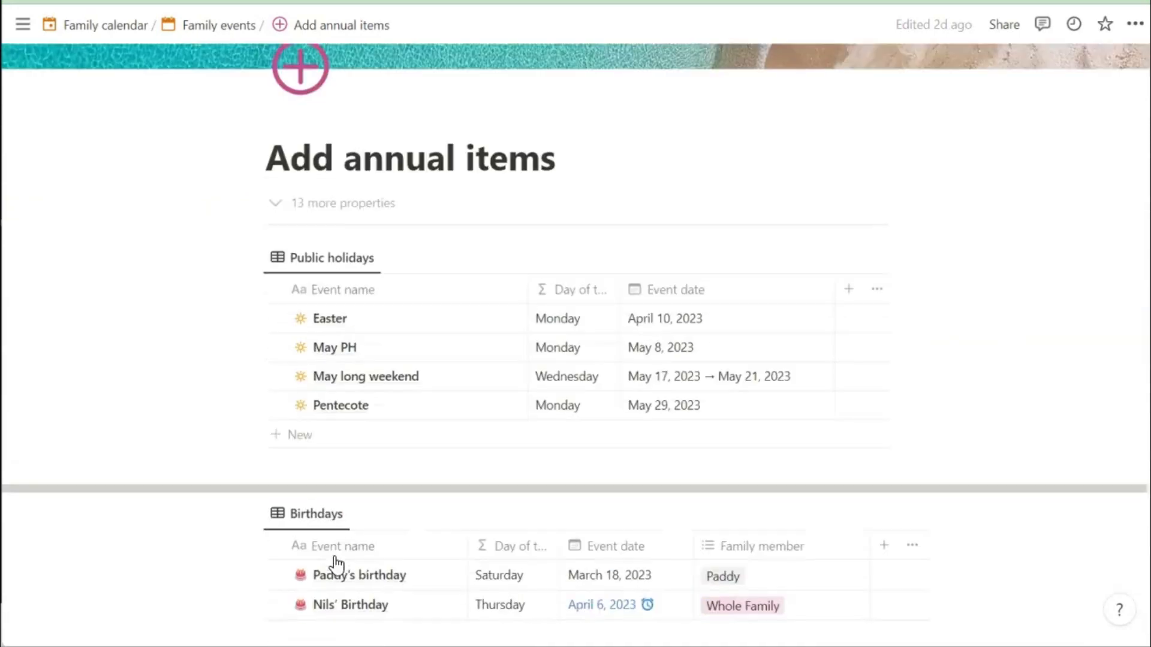
pyautogui.scroll(3, 336, 563)
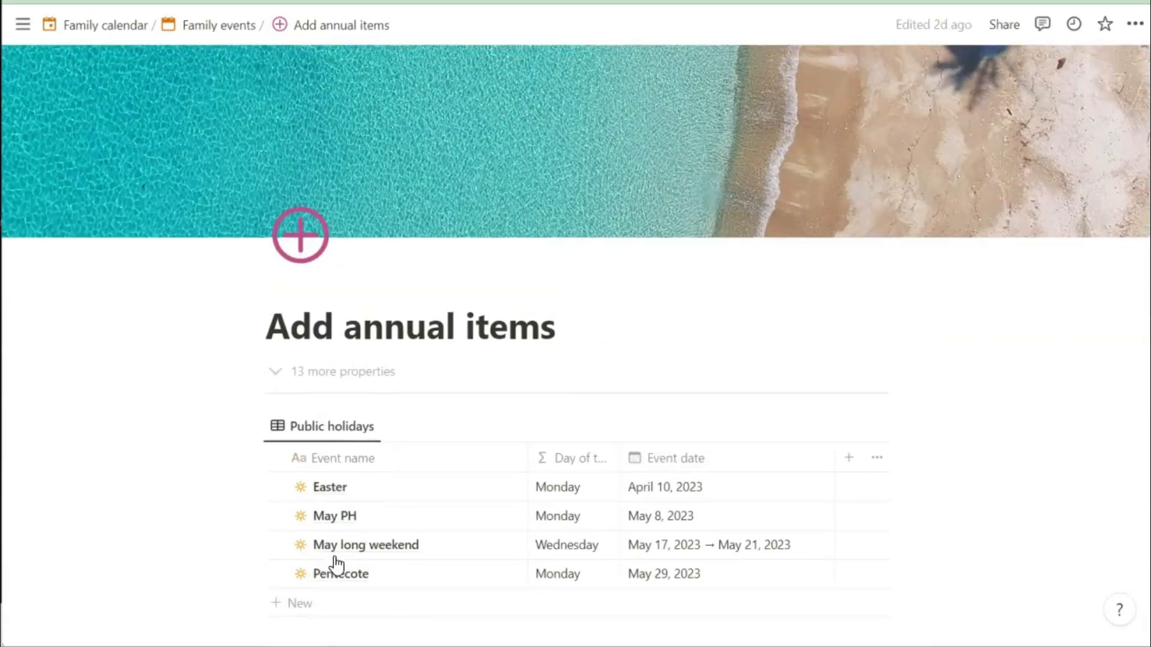
# Return to the Family calendar page and look through its Rolling week board and Full Calendar.
pyautogui.click(120, 28)
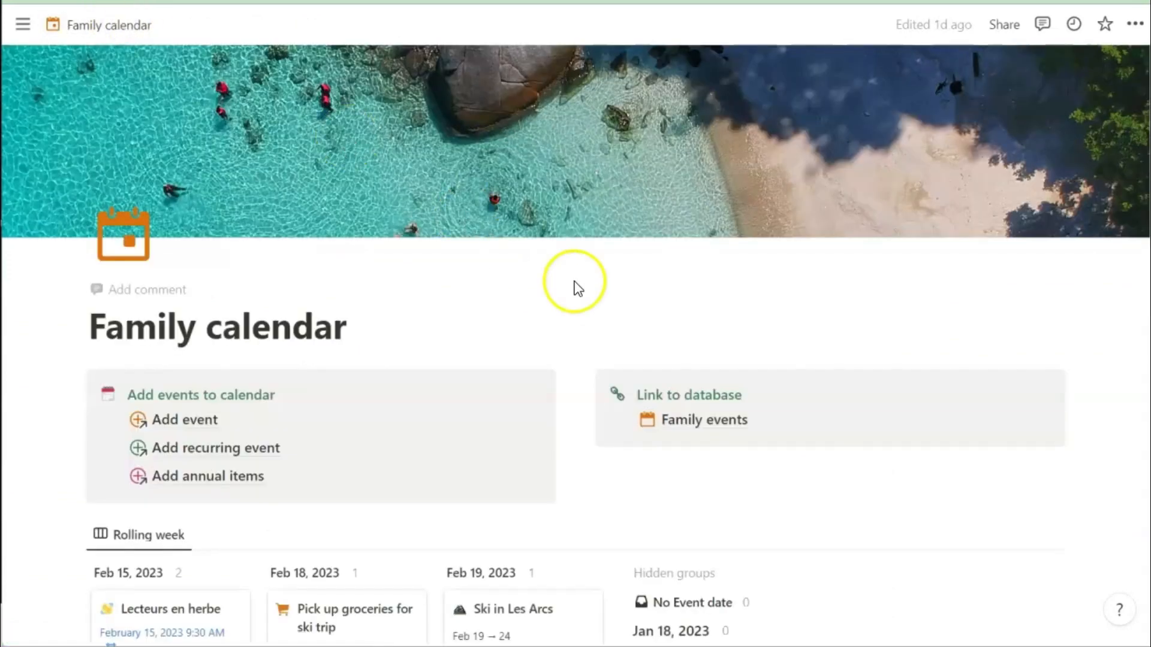
pyautogui.scroll(-4, 717, 325)
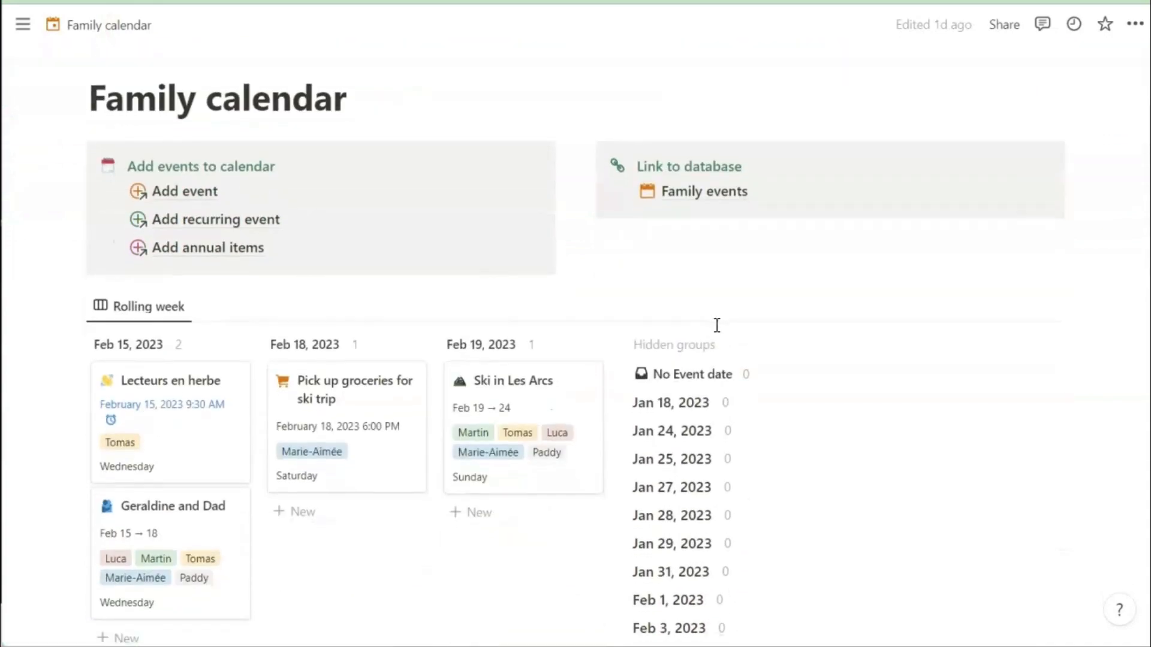
pyautogui.scroll(-2, 717, 325)
pyautogui.scroll(-9, 717, 333)
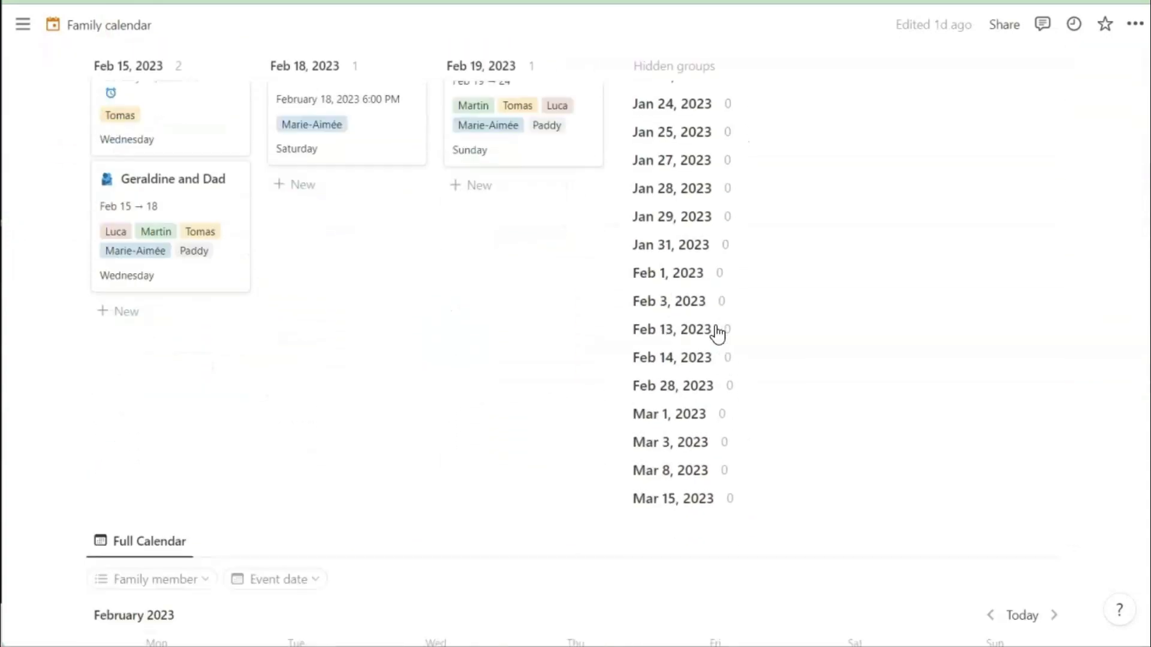
pyautogui.scroll(-7, 716, 328)
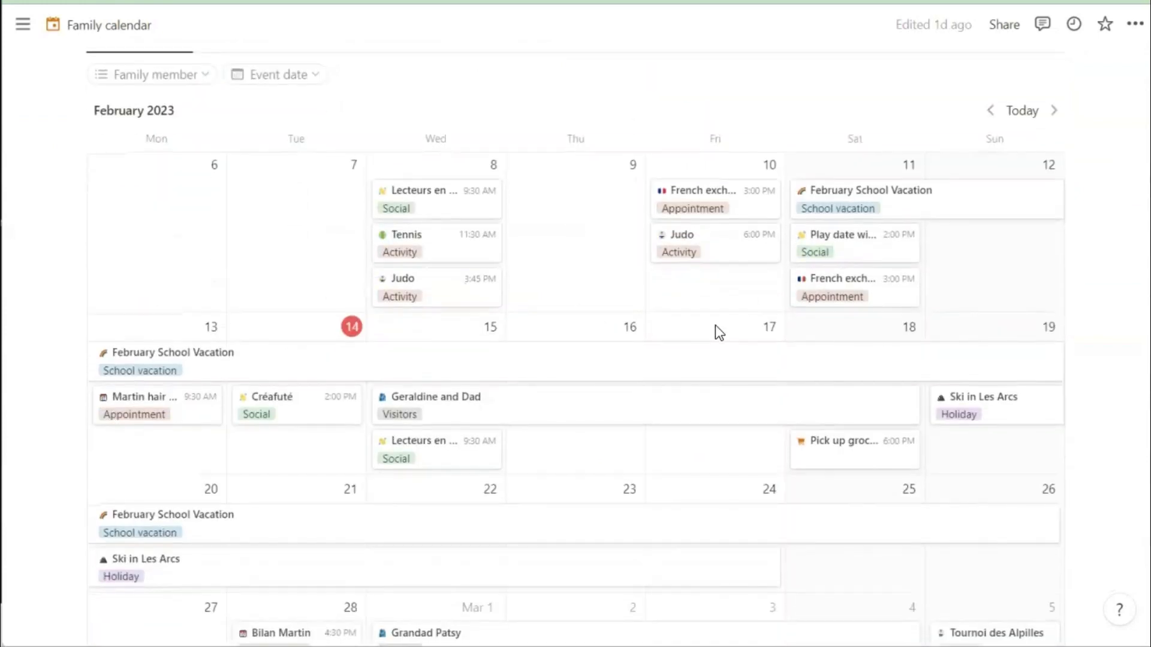
pyautogui.scroll(-2, 715, 326)
pyautogui.scroll(4, 715, 326)
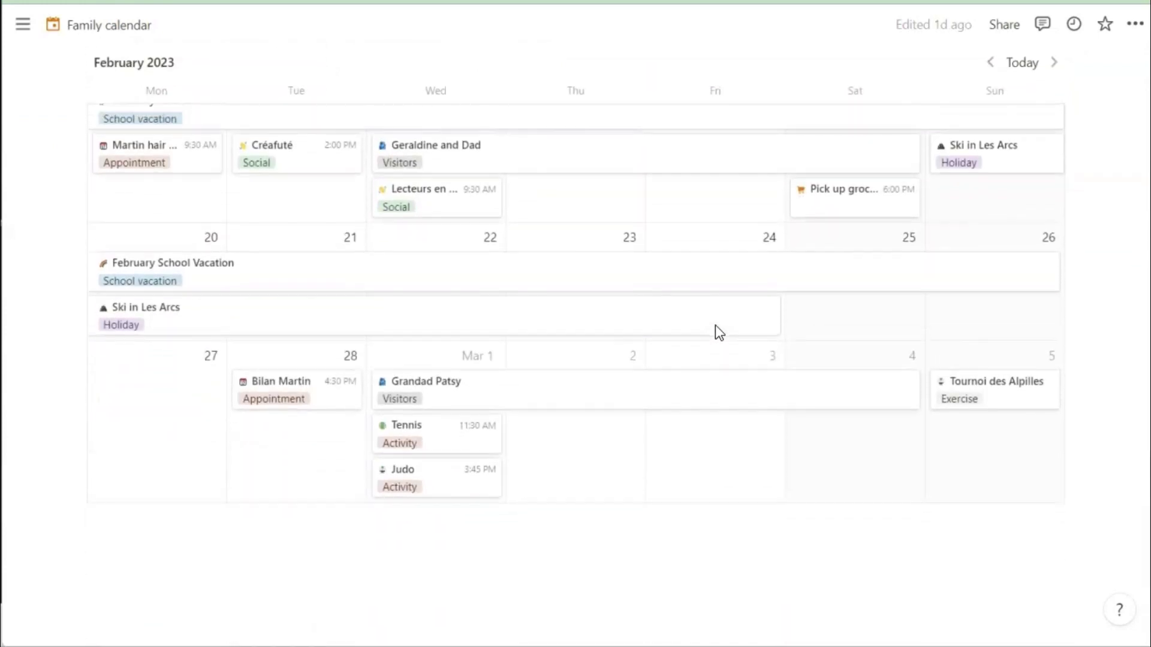
pyautogui.scroll(6, 717, 333)
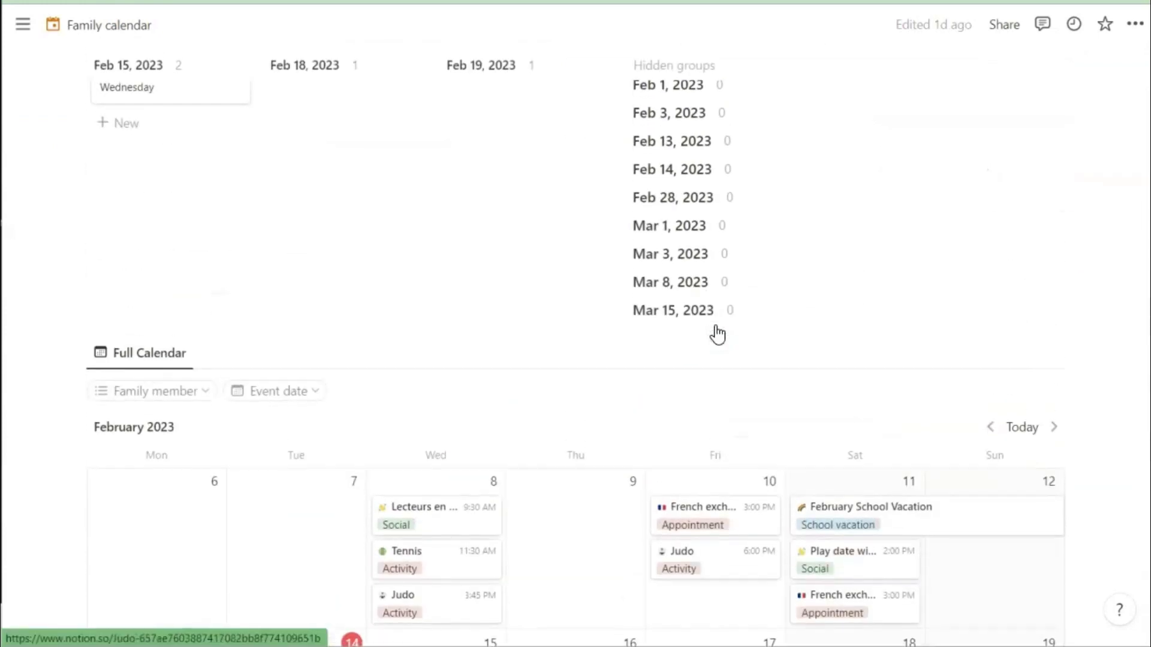
pyautogui.scroll(8, 717, 334)
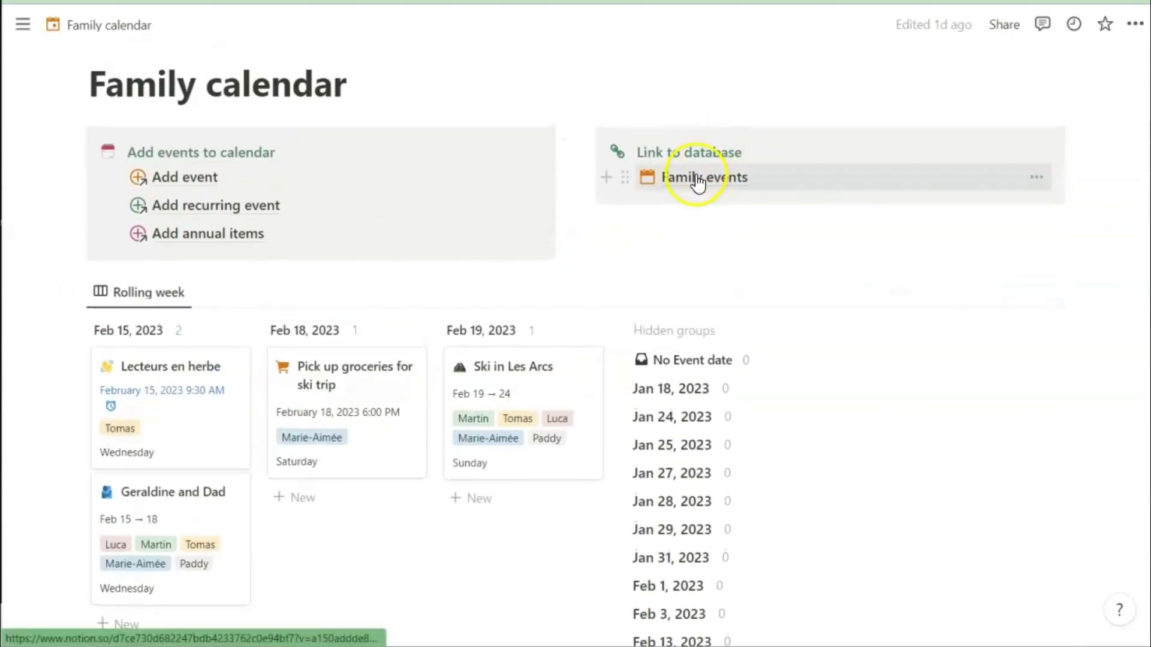
# Open the Family events database in its Full Calendar view and advance it to March 2023.
pyautogui.click(695, 177)
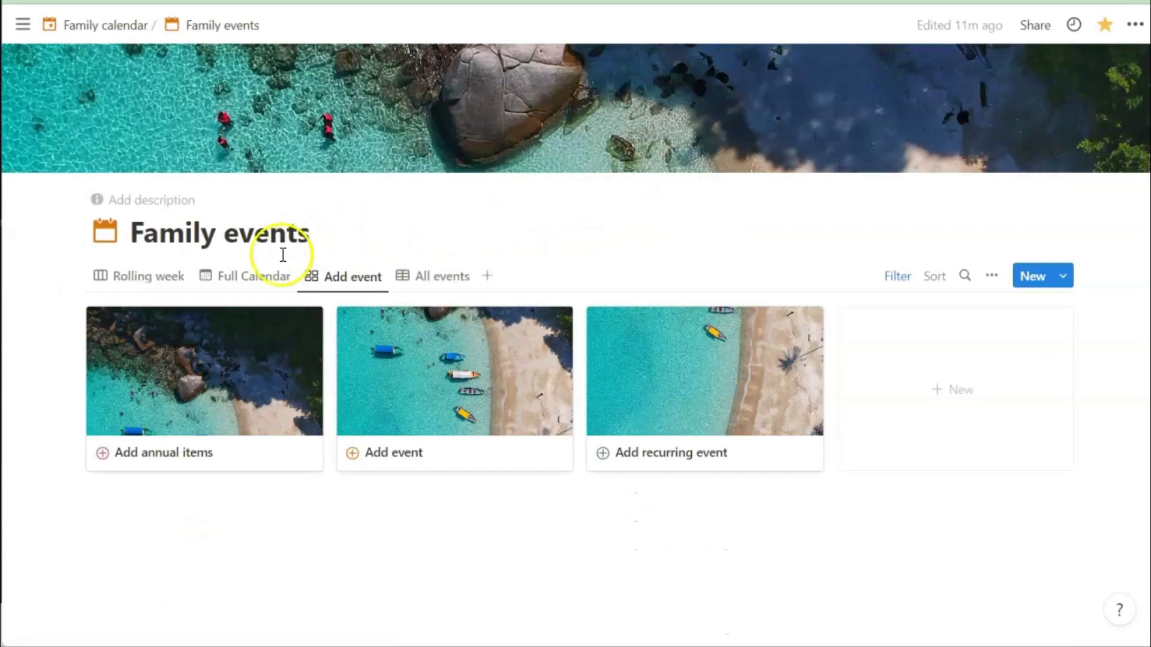
pyautogui.click(254, 277)
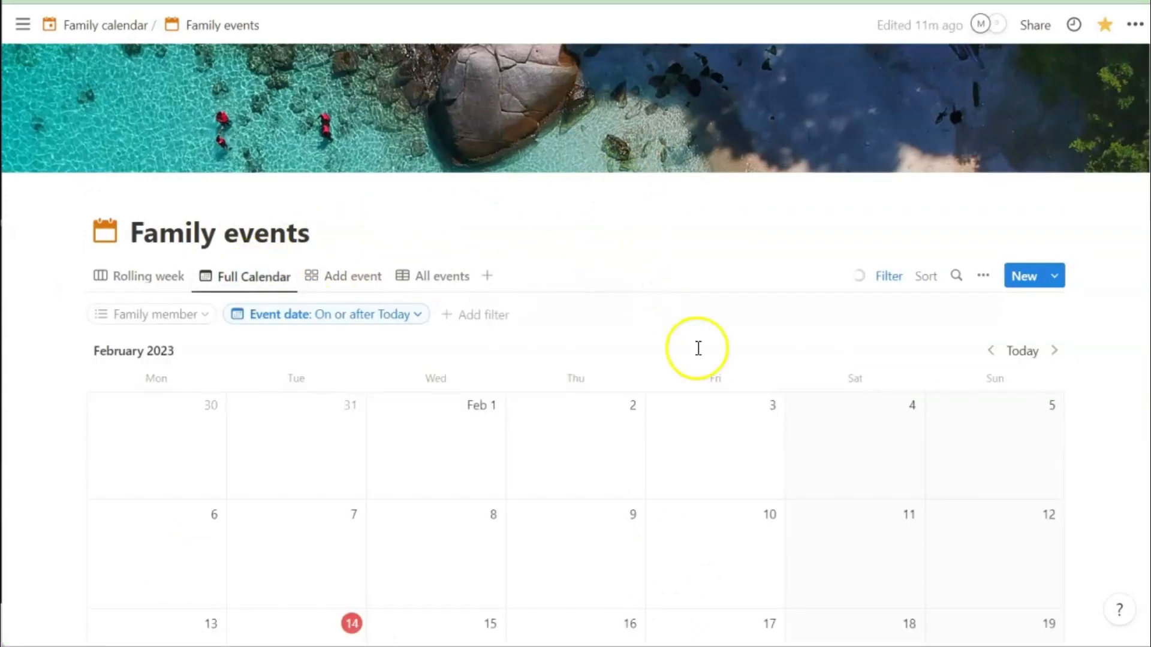
pyautogui.scroll(-3, 699, 347)
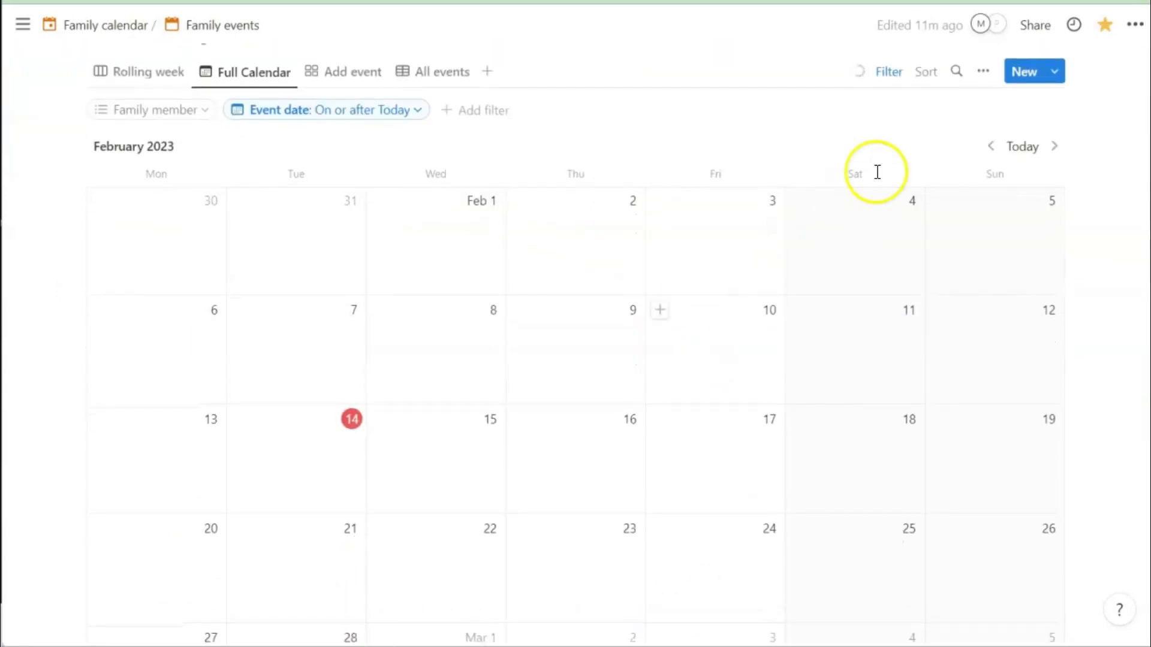
pyautogui.click(1054, 146)
pyautogui.scroll(3, 1079, 90)
# Preview the March 2023 calendar as a landscape PDF printout, cancel printing and return to the Family calendar page.
pyautogui.click(1104, 21)
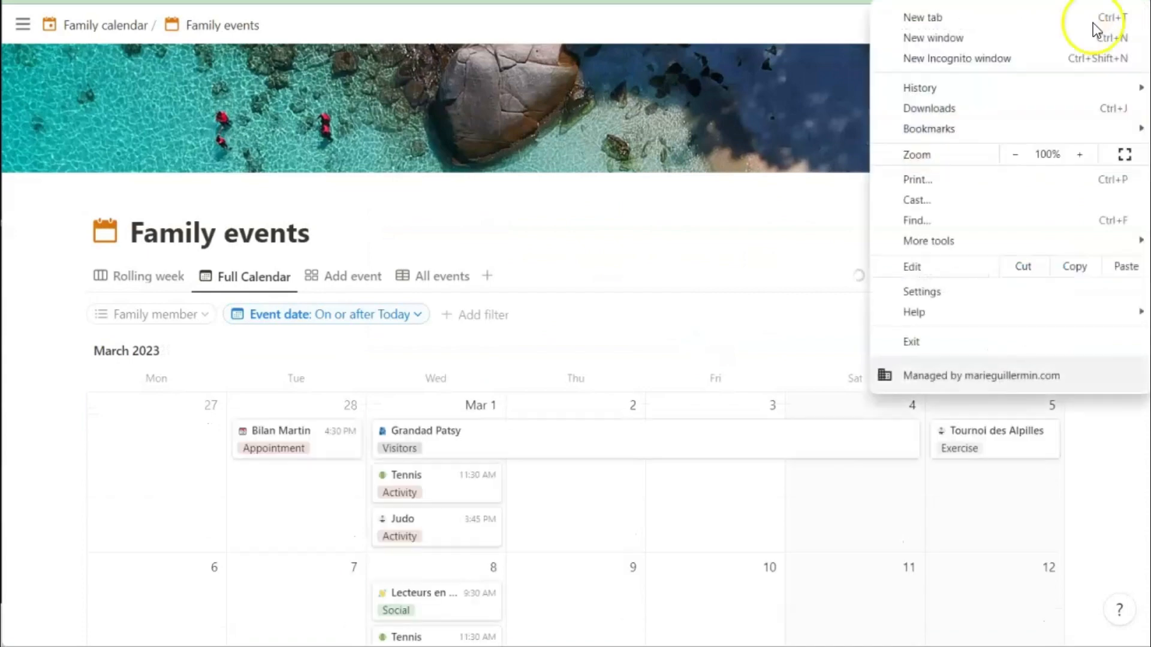
pyautogui.click(917, 179)
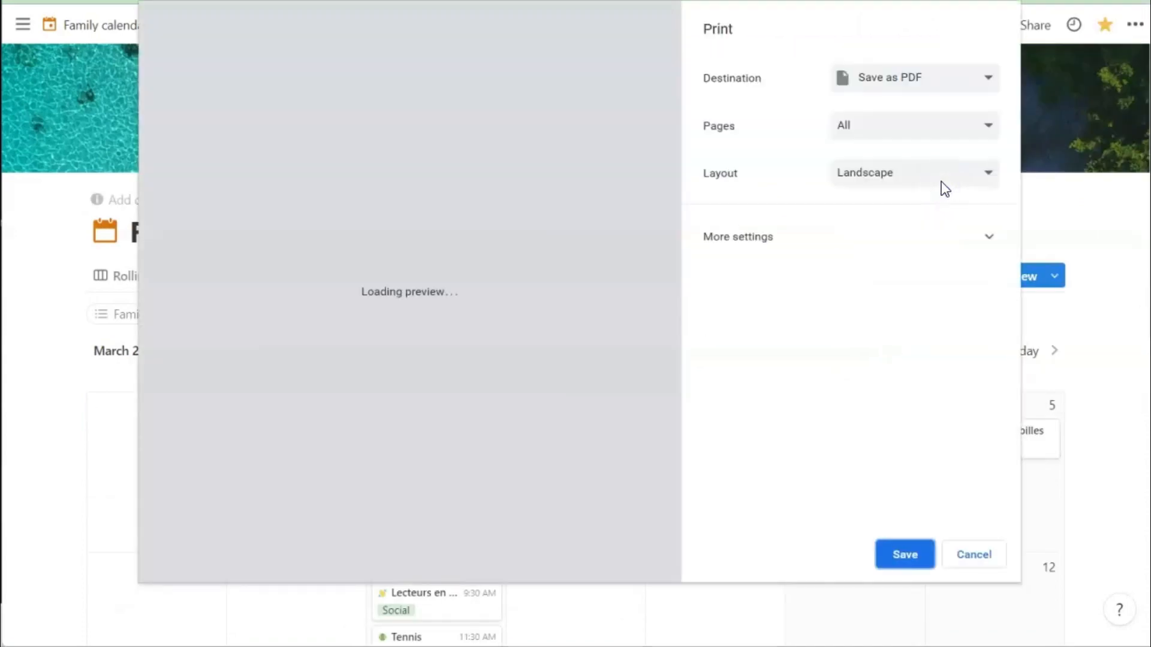
pyautogui.click(857, 181)
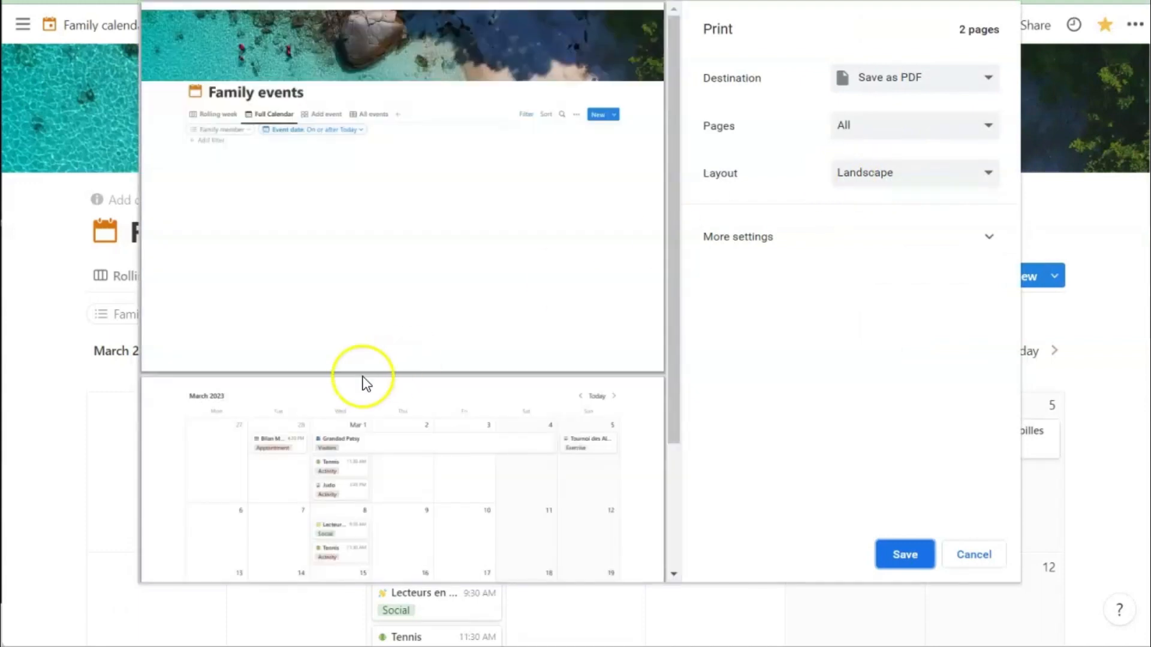
pyautogui.scroll(-3, 364, 382)
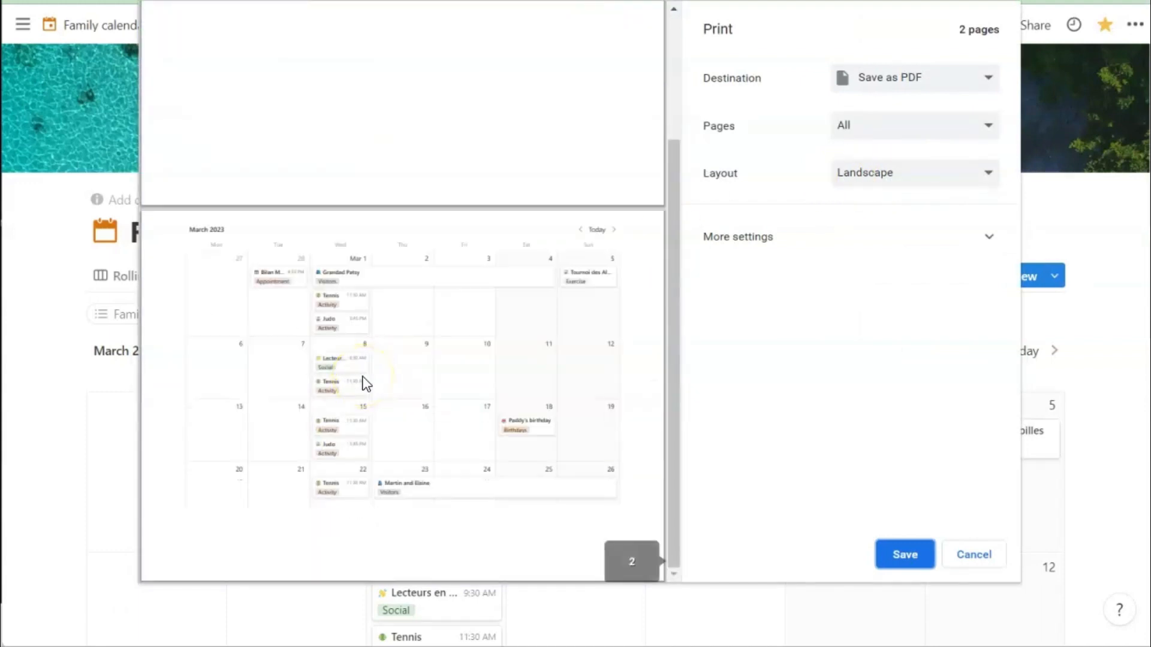
pyautogui.click(974, 556)
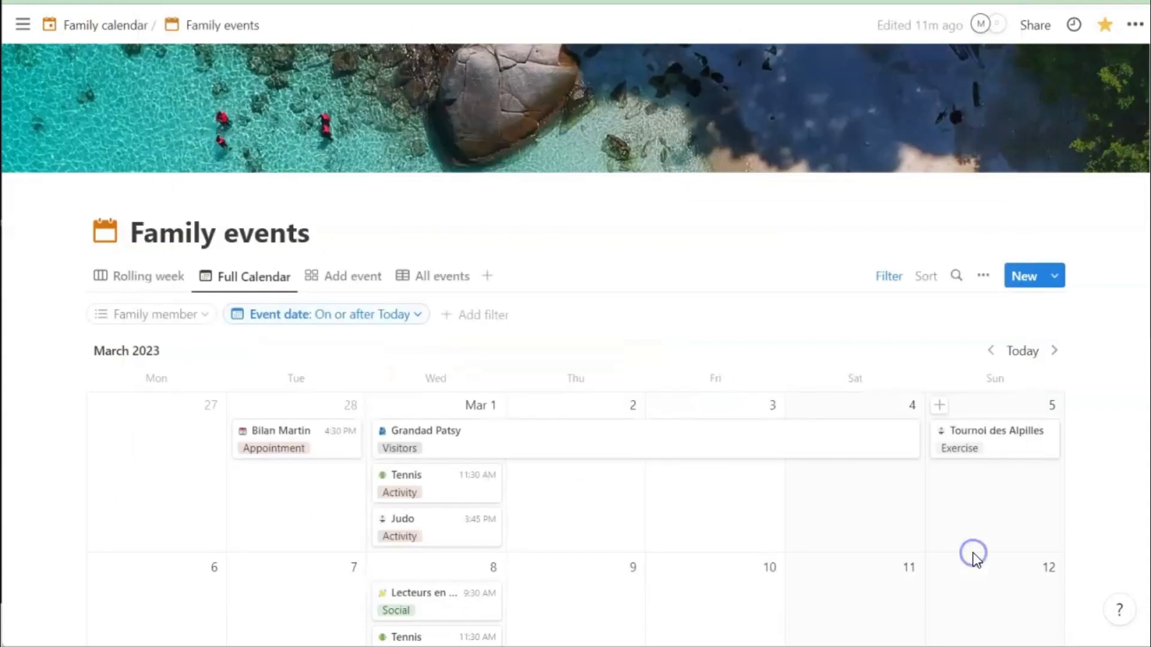
pyautogui.click(126, 27)
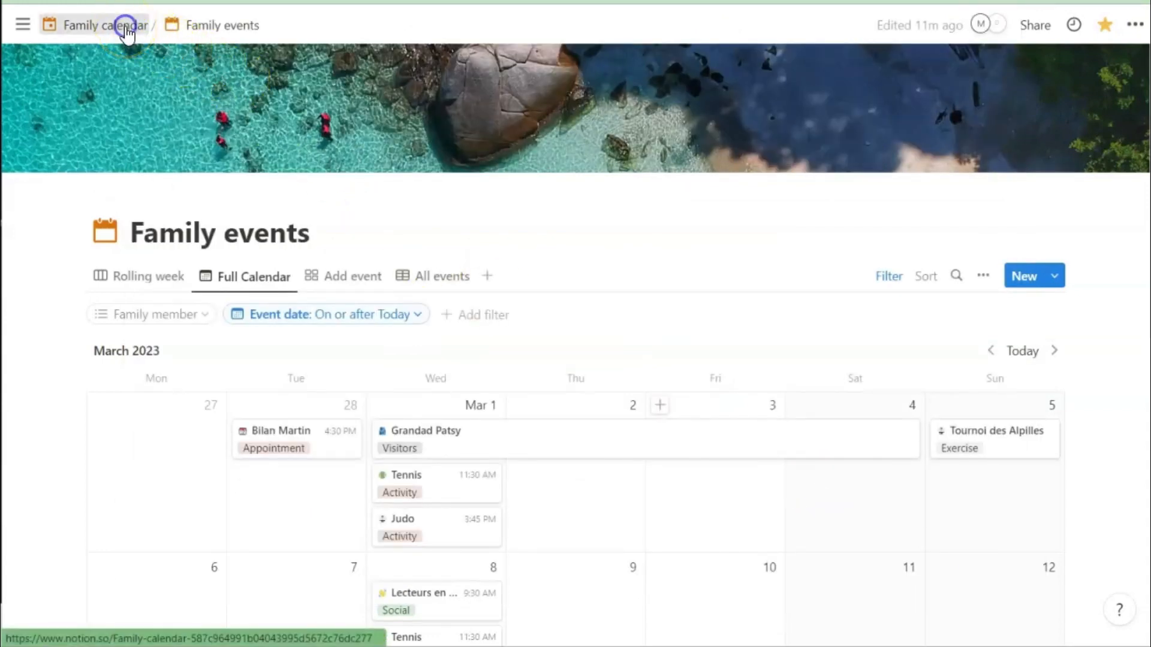